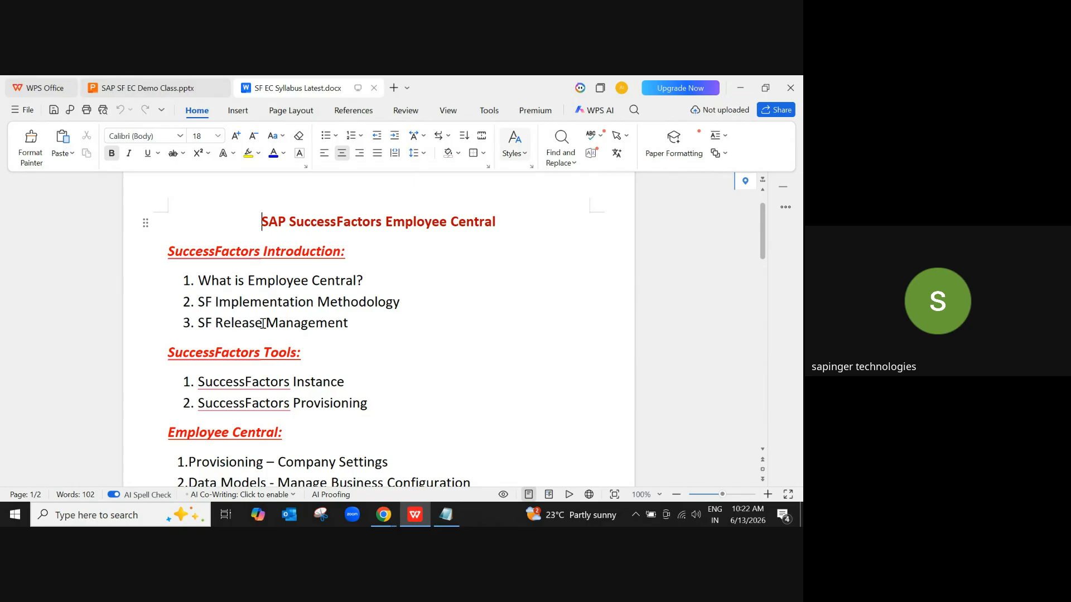
# Step: Review the syllabus topics from SuccessFactors Introduction through Role Based Permission and Permission Groups
pyautogui.scroll(-1, 263, 323)
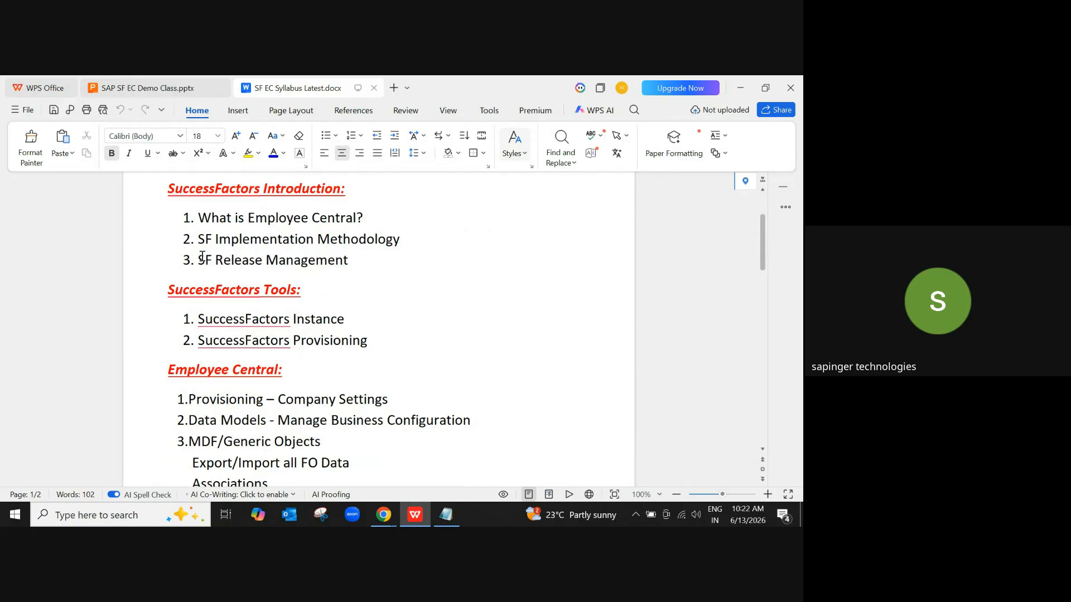
pyautogui.moveTo(215, 260); pyautogui.dragTo(356, 259)
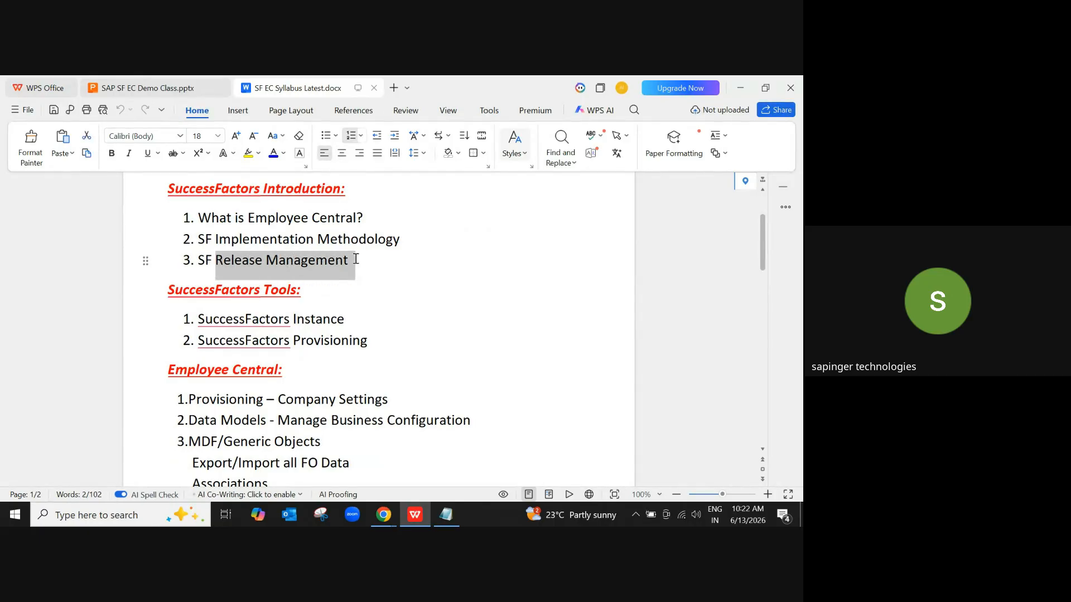
pyautogui.click(344, 261)
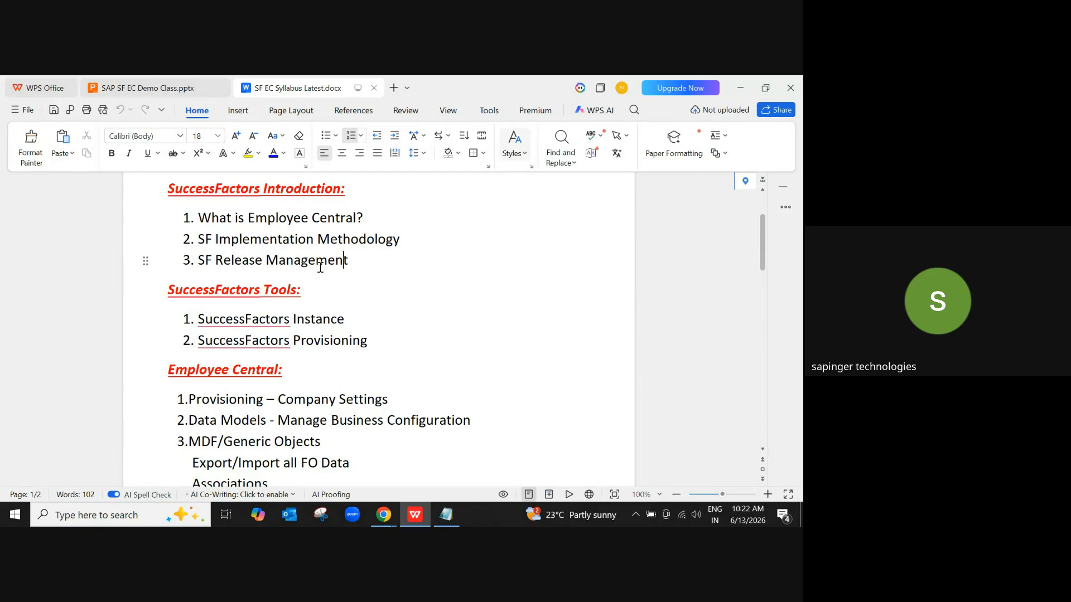
pyautogui.scroll(-2, 308, 354)
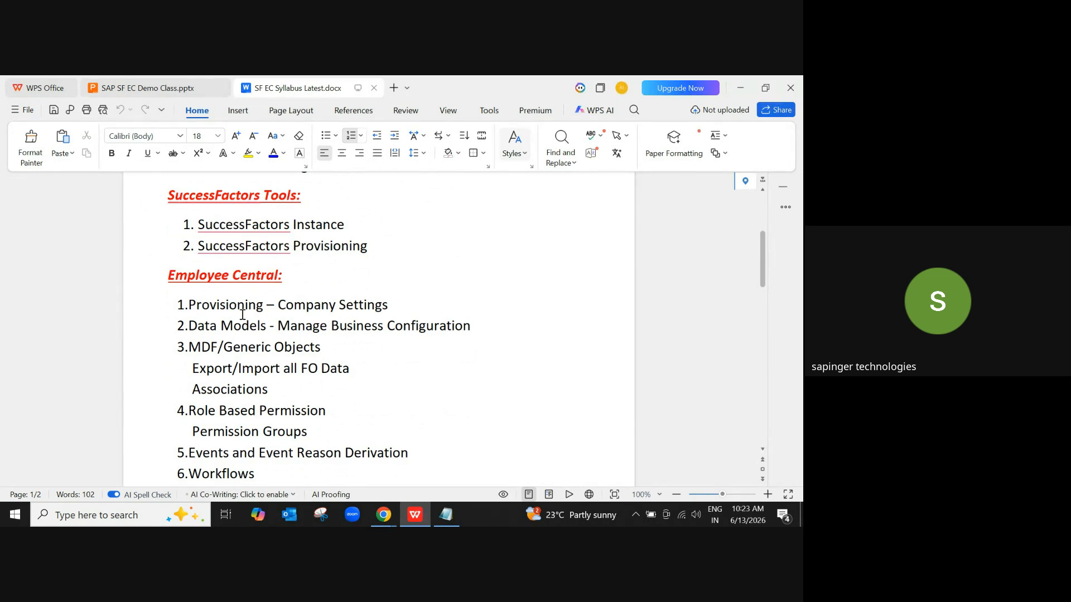
pyautogui.scroll(-1, 277, 327)
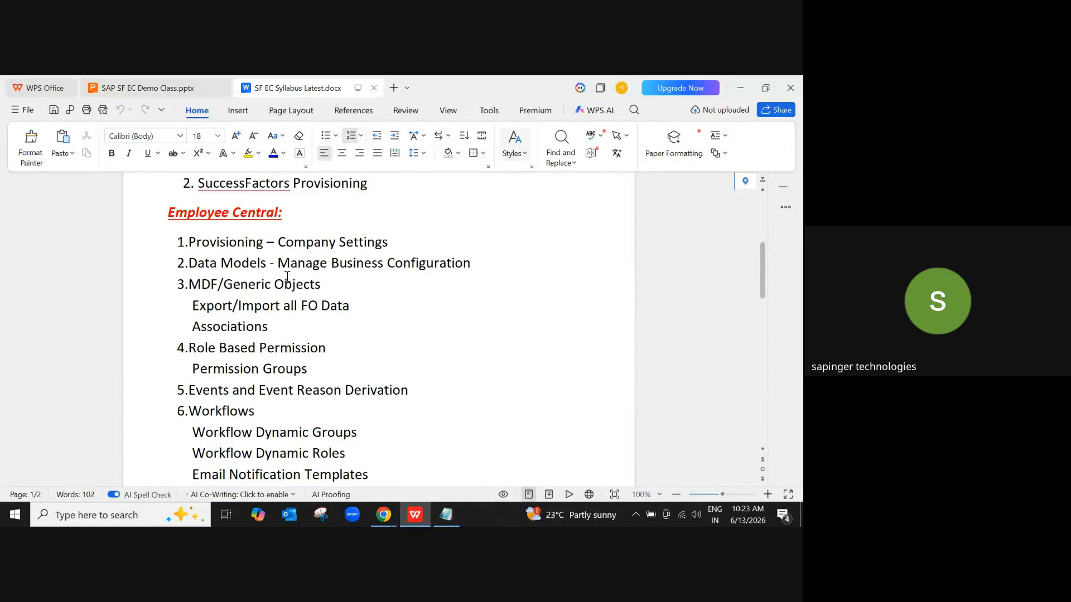
pyautogui.click(190, 350)
pyautogui.moveTo(190, 349); pyautogui.dragTo(310, 372)
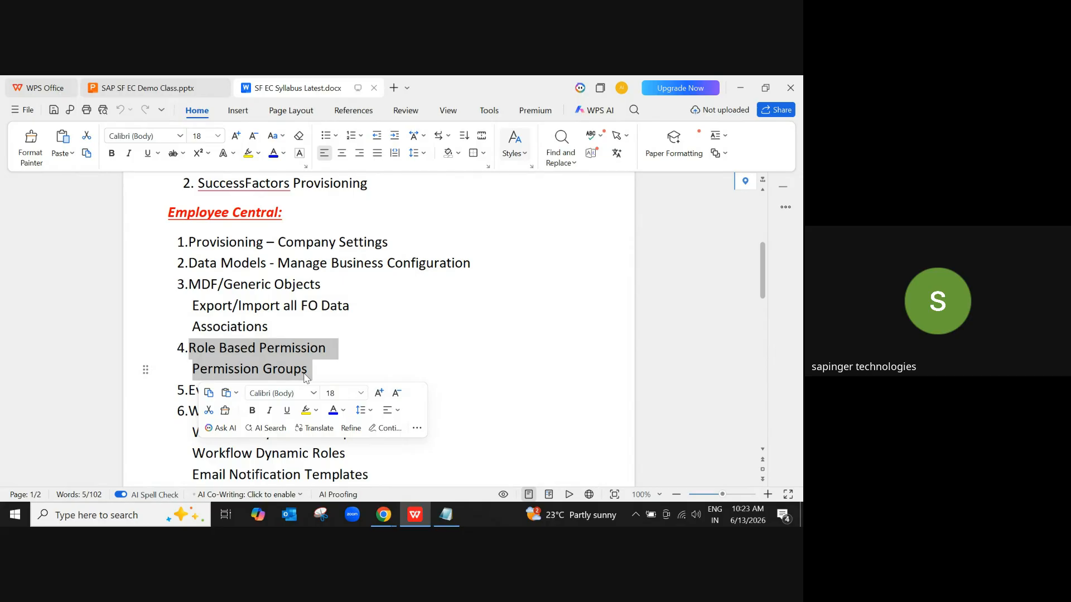
pyautogui.scroll(-1, 312, 357)
pyautogui.click(315, 343)
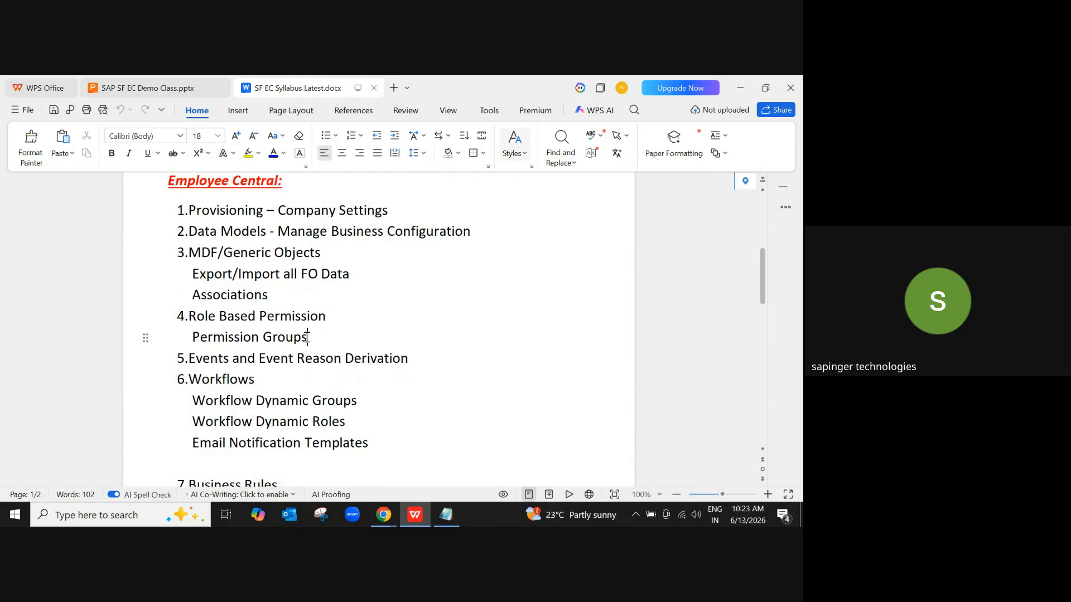
pyautogui.moveTo(307, 338); pyautogui.dragTo(189, 316)
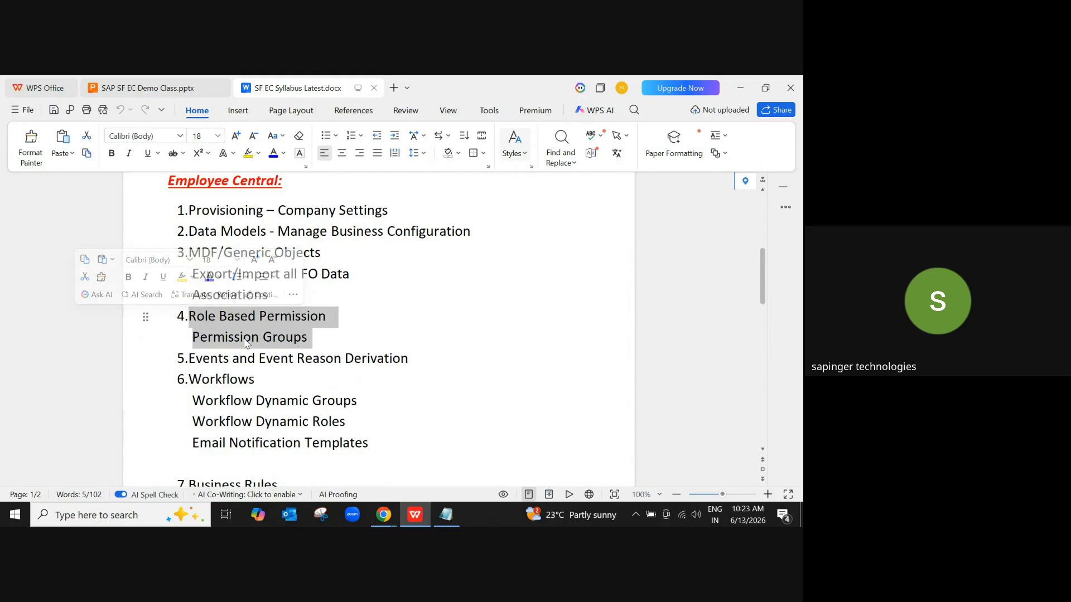
pyautogui.click(267, 337)
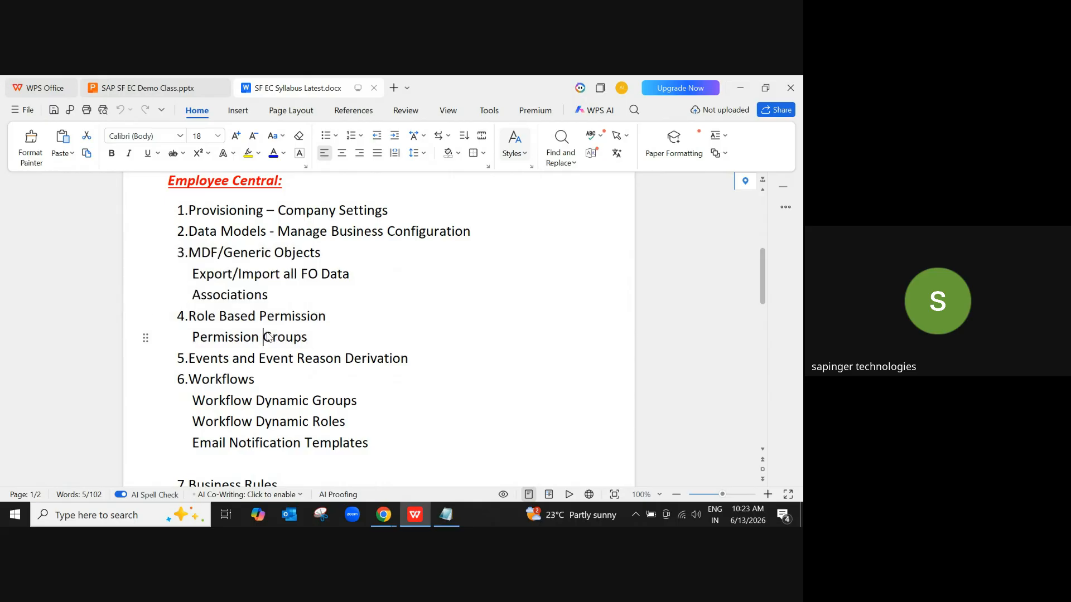
# Step: Review the remaining syllabus topics from Events and Event Reason Derivation through the VIDEOS list, and return to the document's beginning
pyautogui.scroll(-2, 267, 337)
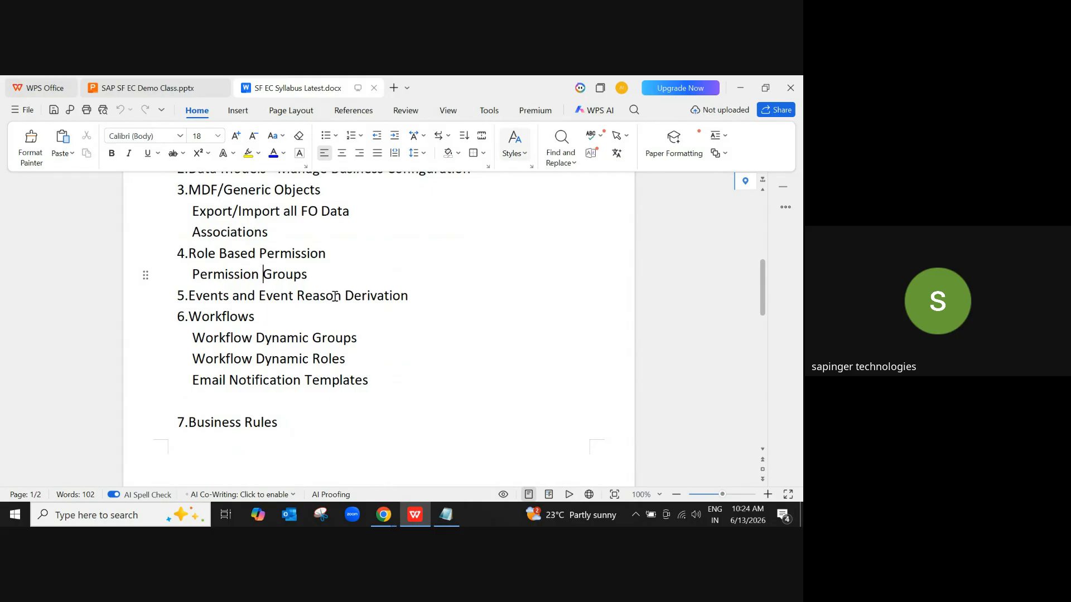
pyautogui.scroll(-3, 335, 296)
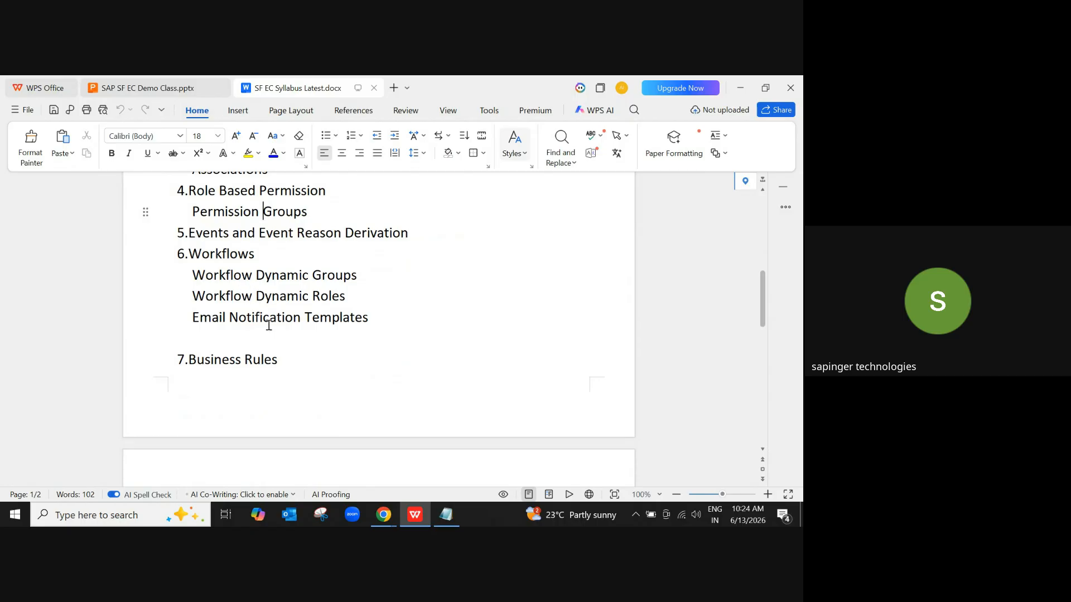
pyautogui.scroll(-3, 268, 325)
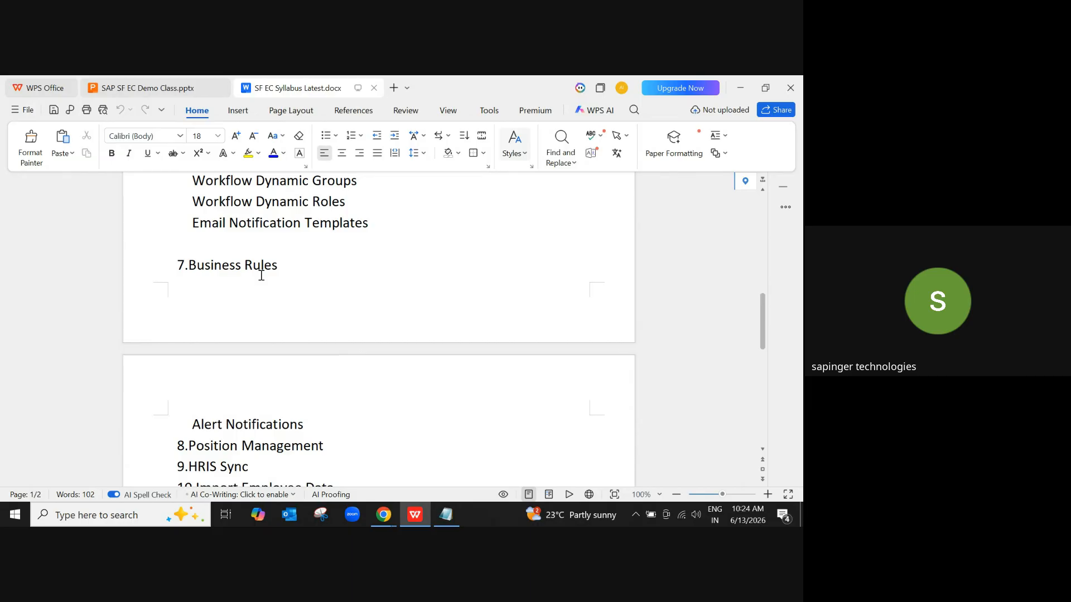
pyautogui.scroll(-1, 260, 272)
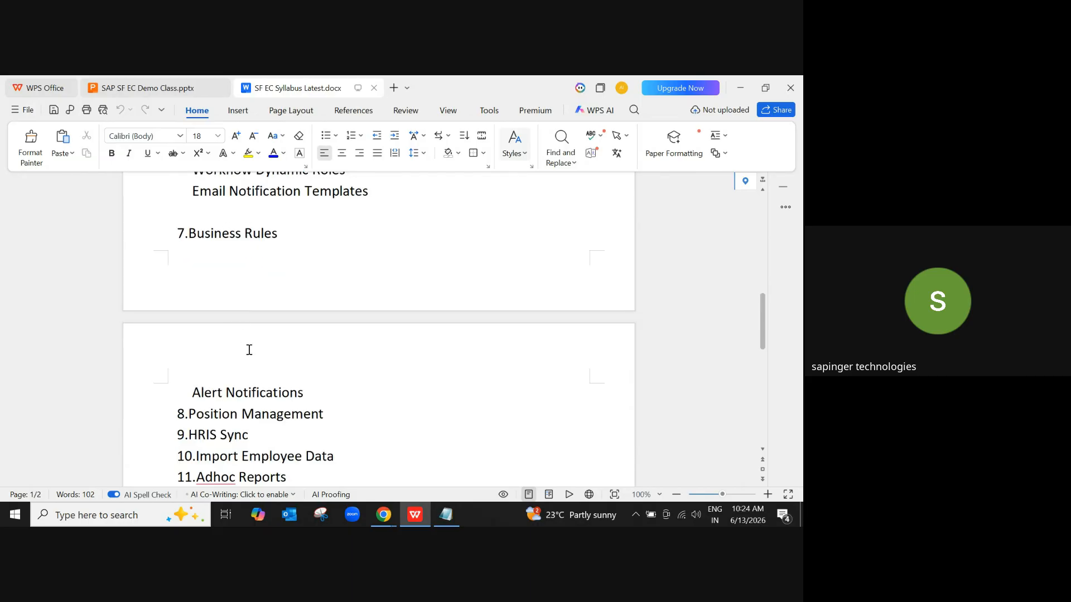
pyautogui.scroll(-2, 249, 352)
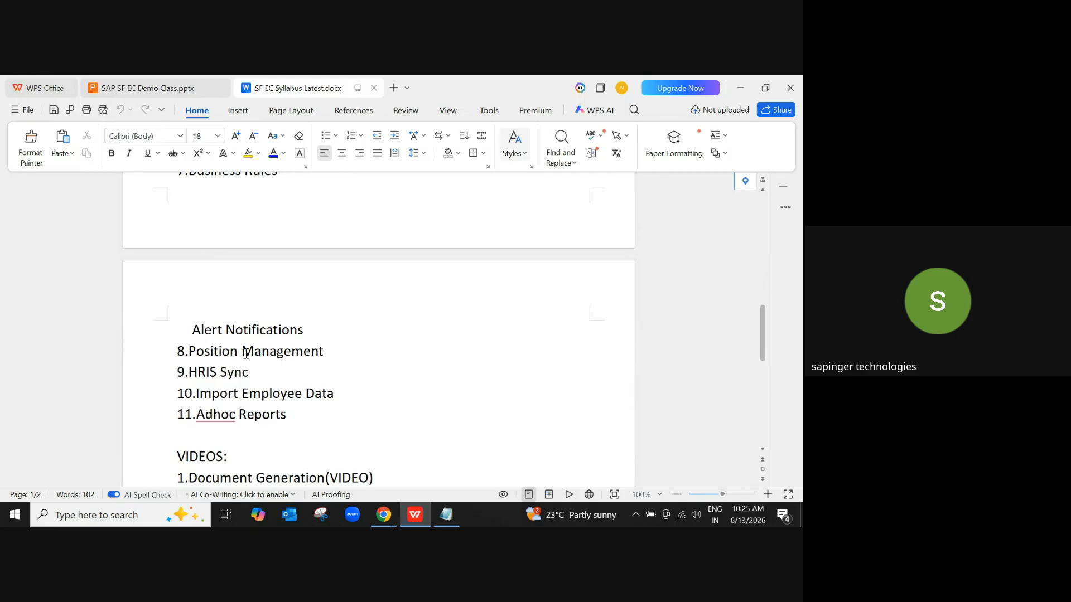
pyautogui.scroll(-1, 241, 355)
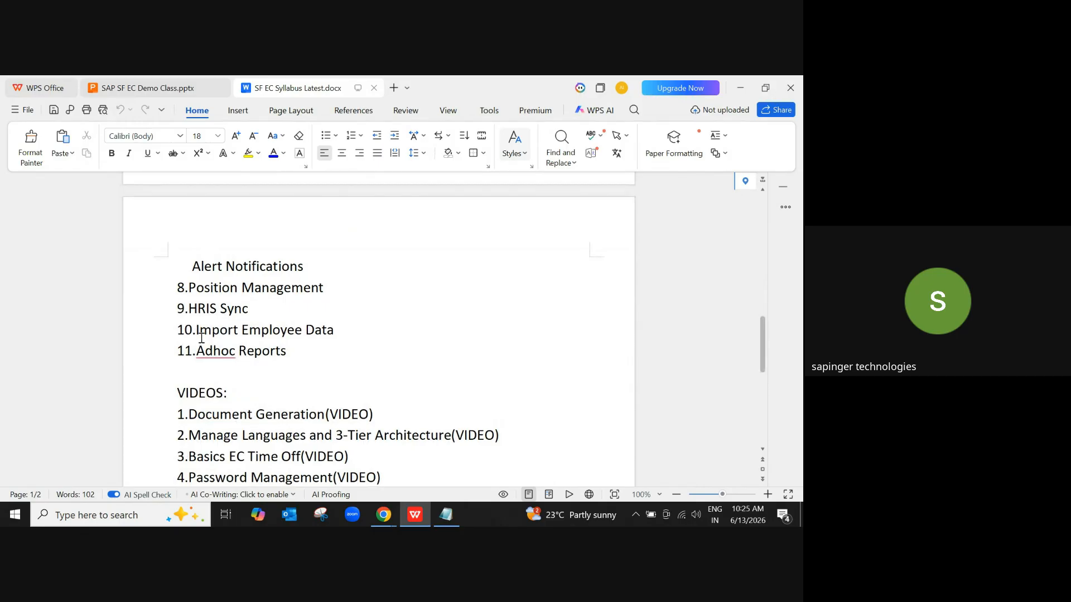
pyautogui.scroll(-3, 241, 357)
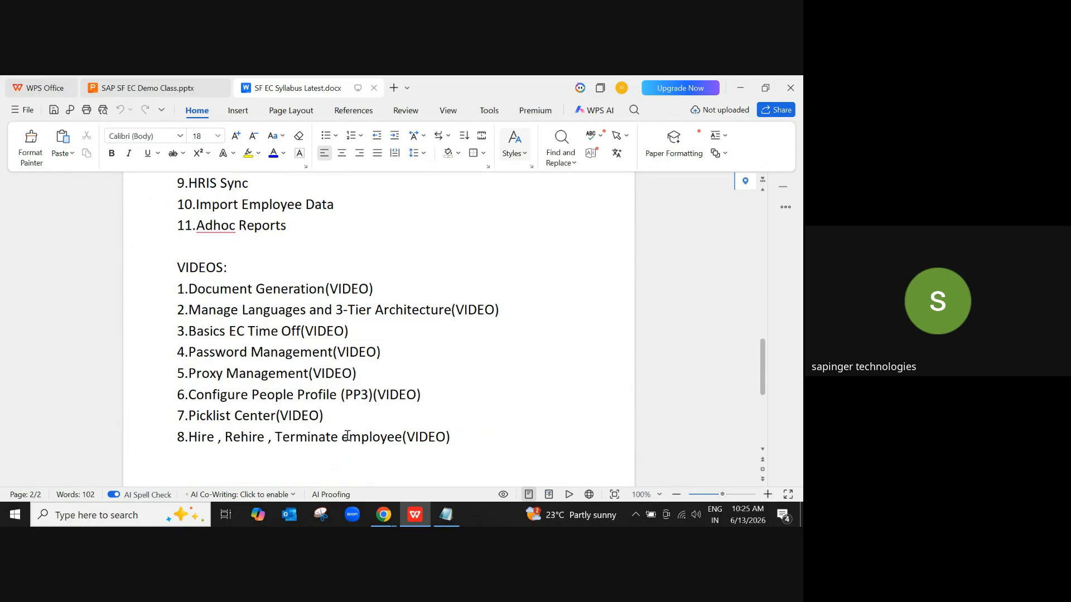
pyautogui.scroll(15, 347, 436)
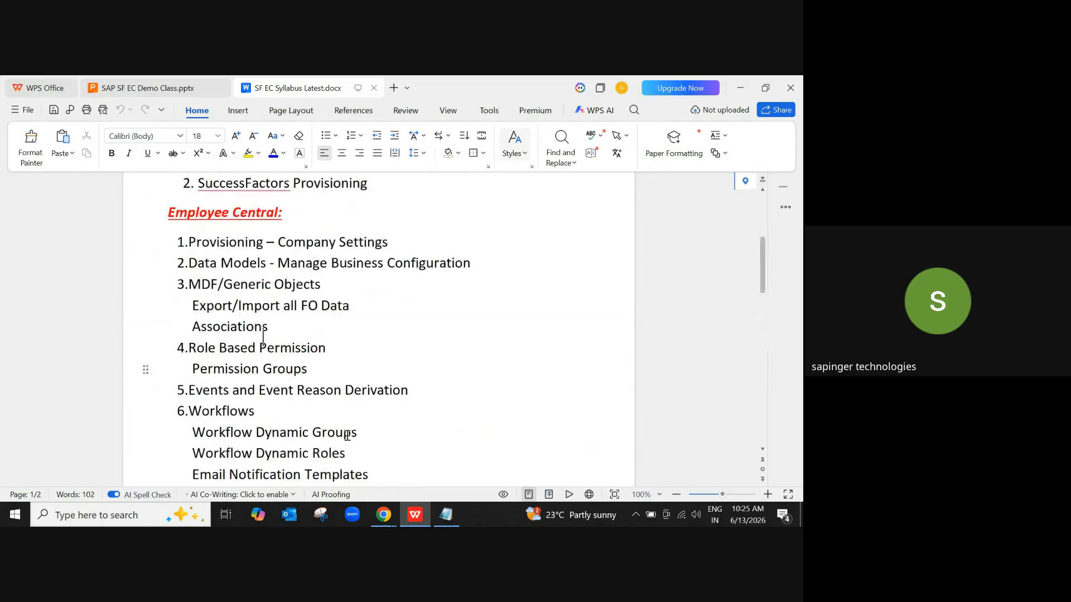
pyautogui.scroll(2, 347, 436)
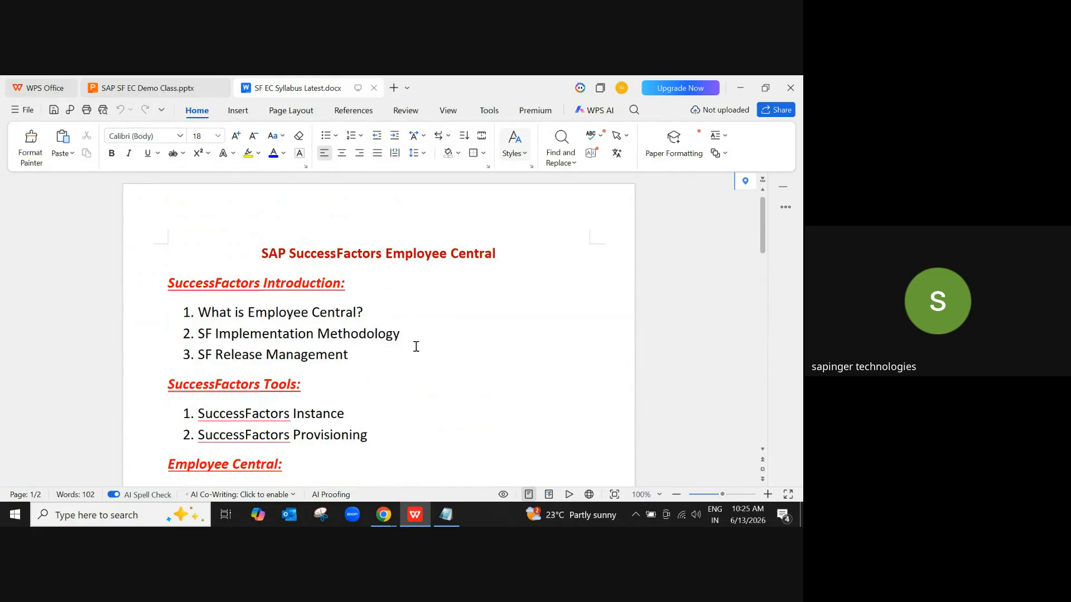
# Step: Switch to the SAP SuccessFactors browser window and go from the employee's profile to the Home page
pyautogui.click(740, 89)
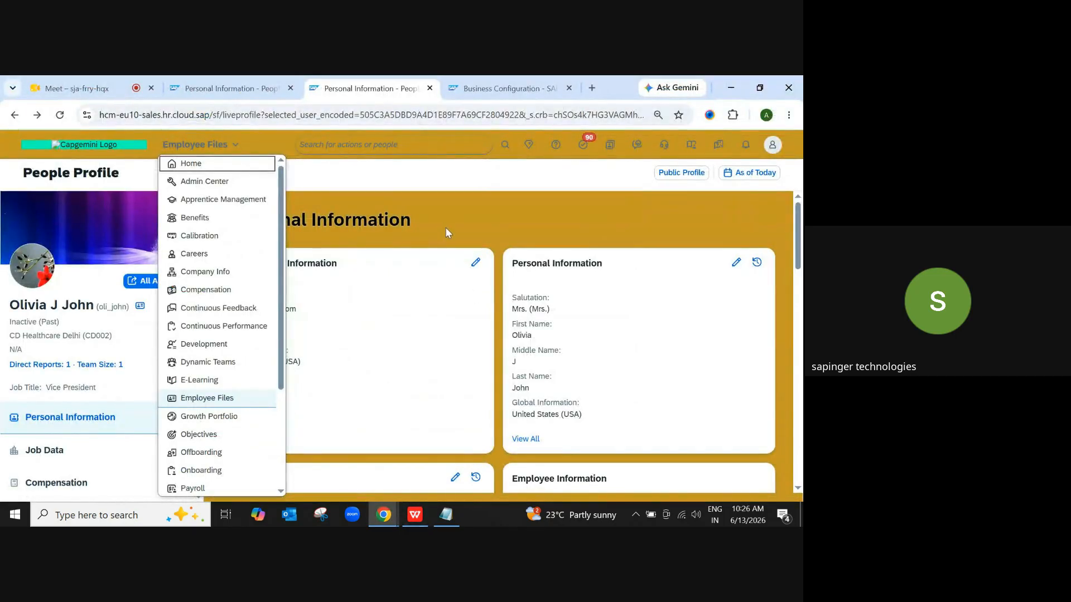
pyautogui.click(437, 183)
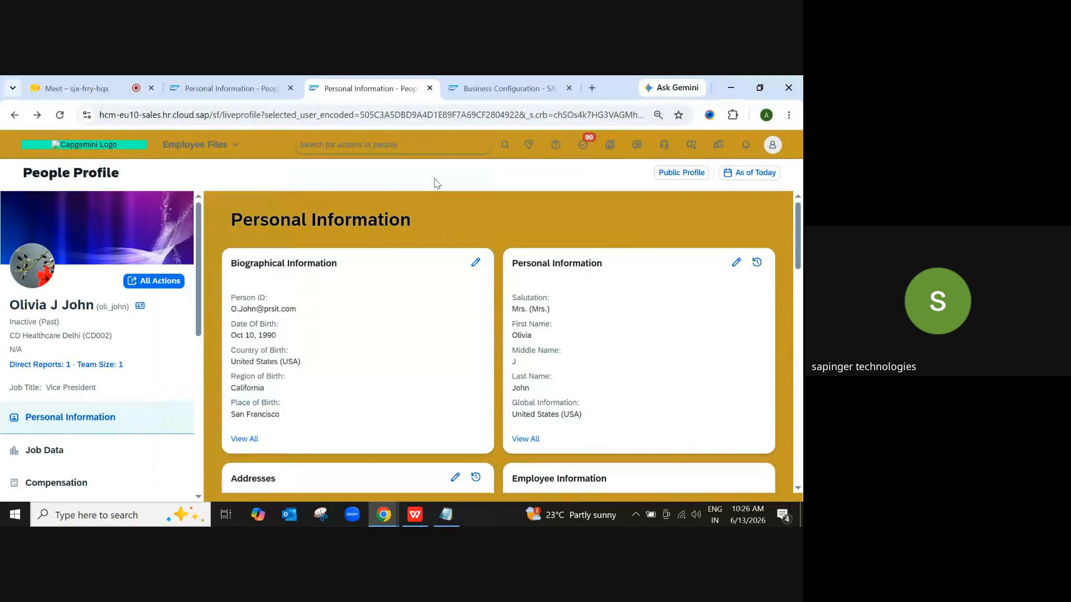
pyautogui.click(231, 149)
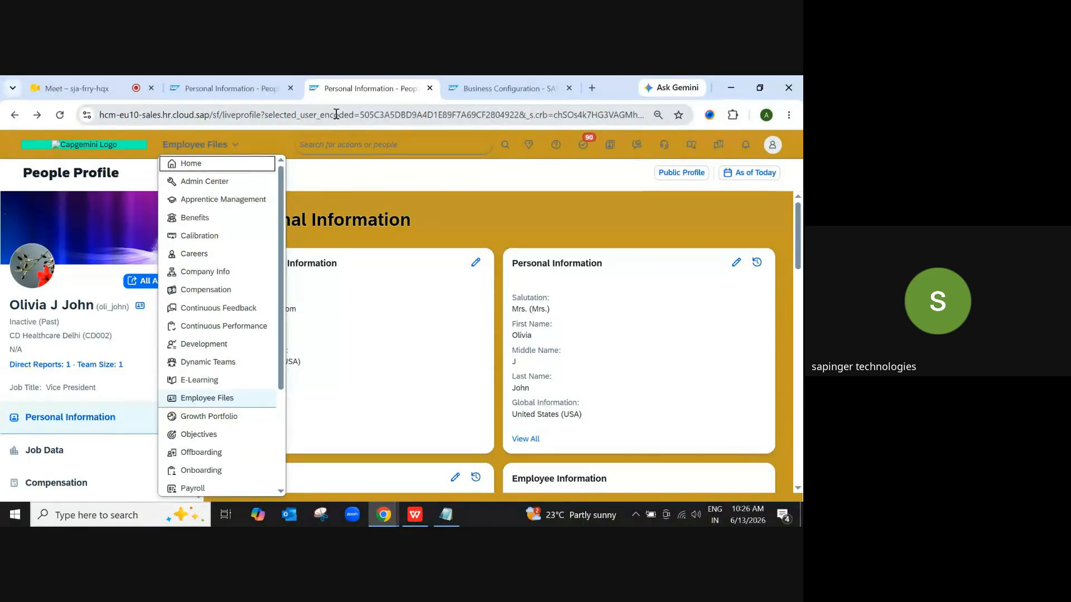
pyautogui.click(331, 172)
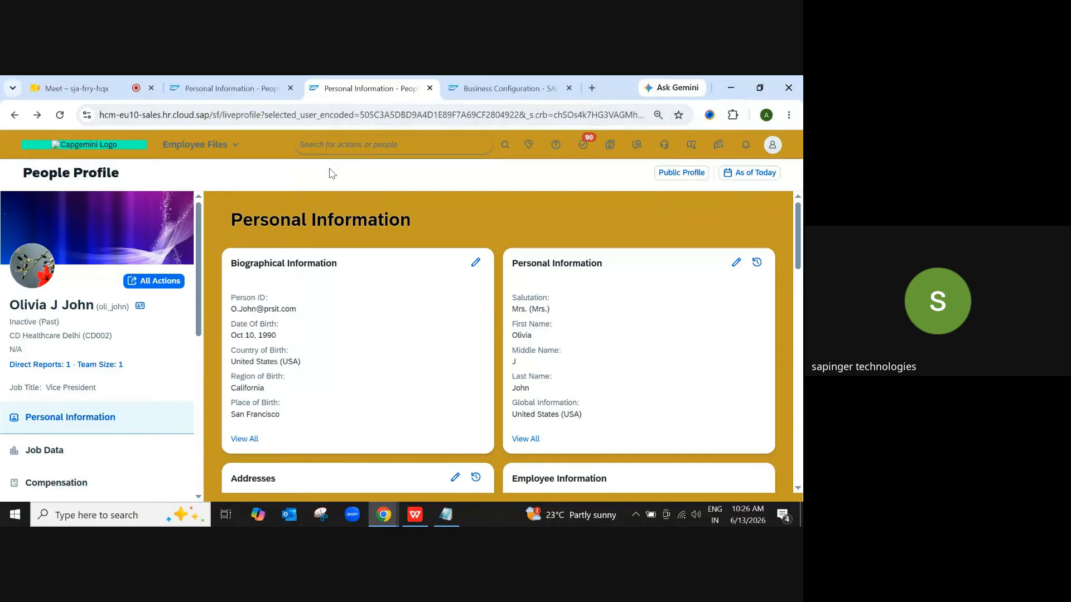
pyautogui.click(223, 146)
pyautogui.click(232, 163)
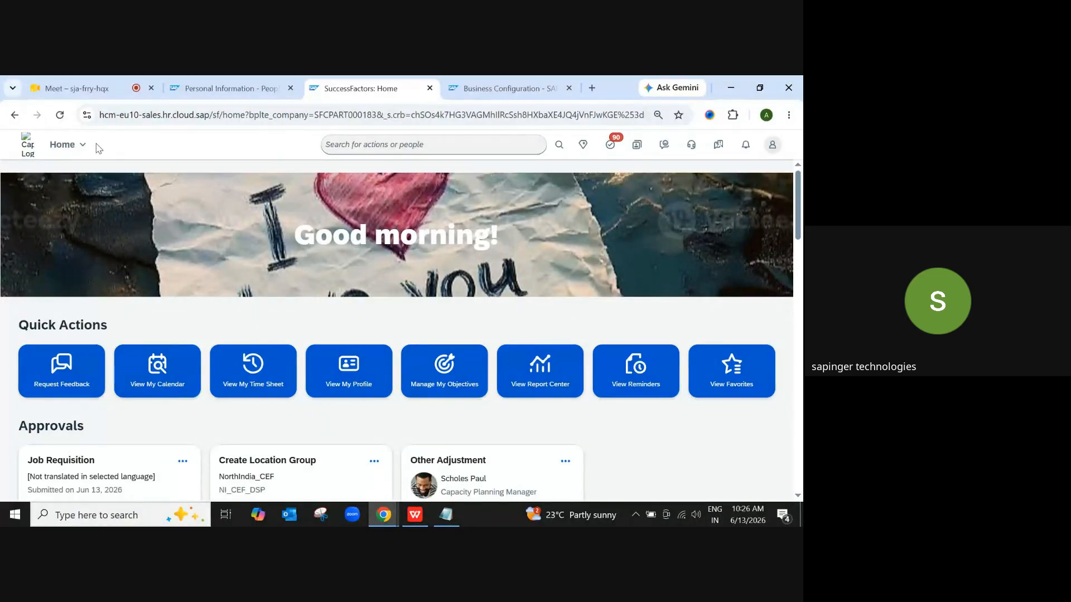
# Step: Search for people by the employee's name and open the profile of the matching HR Project Sr Manager
pyautogui.click(78, 144)
pyautogui.click(364, 145)
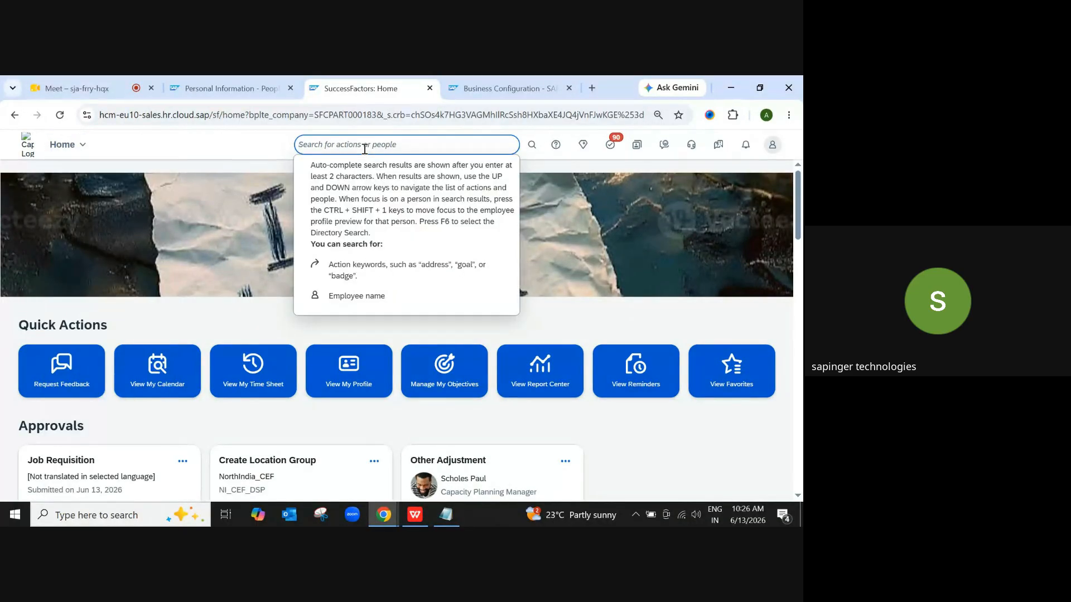
pyautogui.write('john')
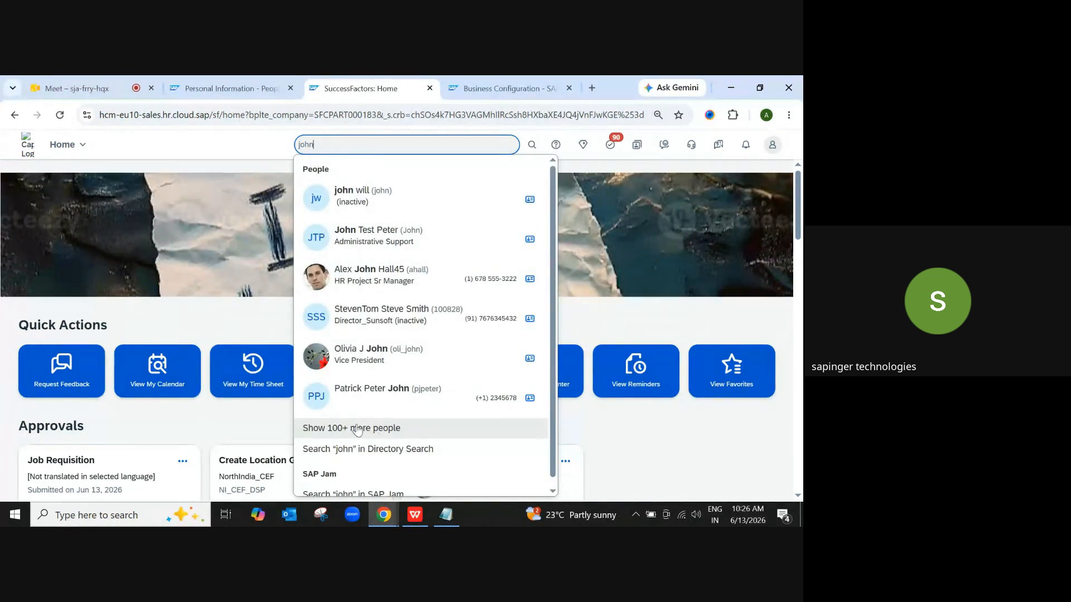
pyautogui.click(376, 283)
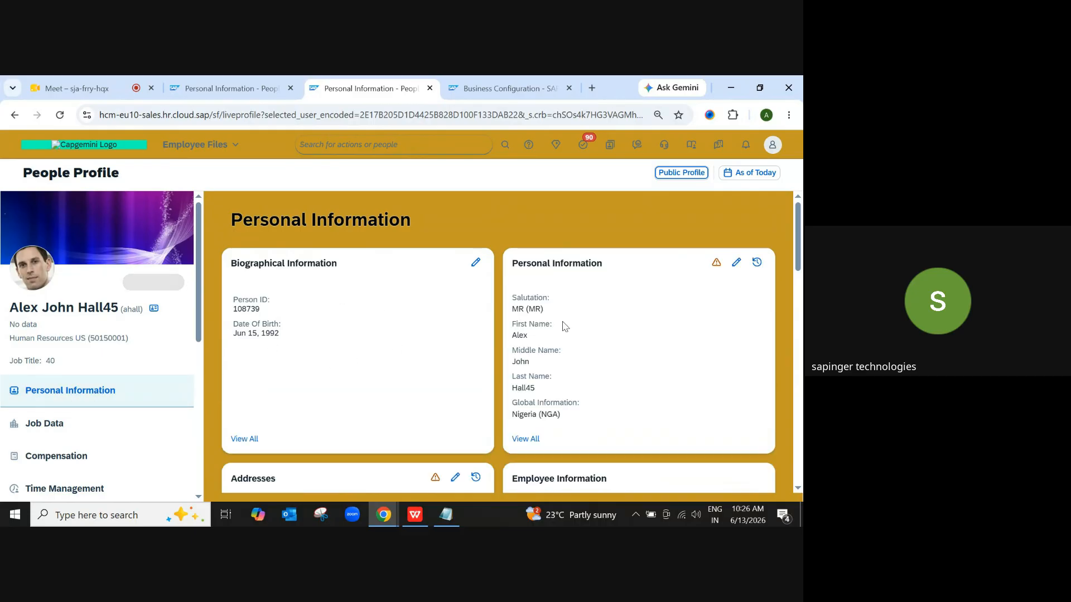
# Step: Open the employee's Personal Information record for editing with an effective date of Jun 1, 2026
pyautogui.moveTo(516, 362)
pyautogui.mouseDown()
pyautogui.moveTo(525, 362)
pyautogui.moveTo(518, 389)
pyautogui.mouseUp()
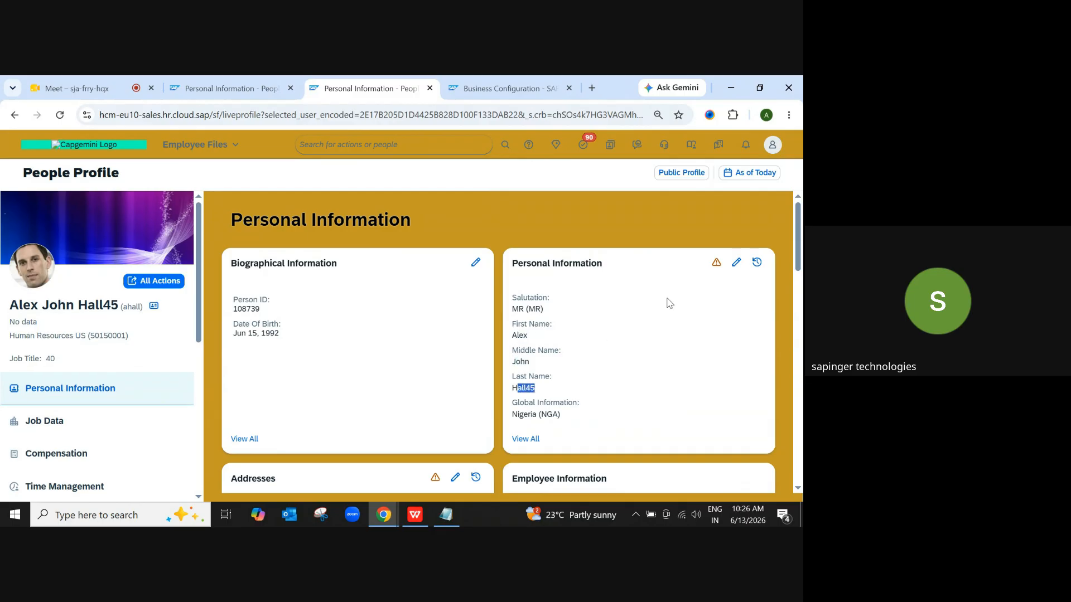
pyautogui.click(737, 264)
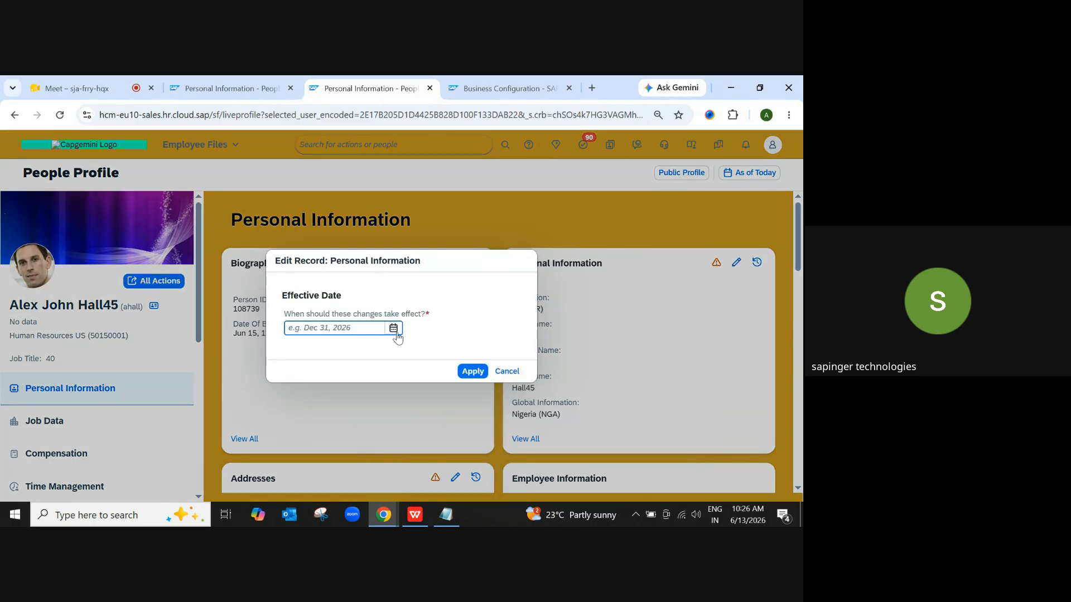
pyautogui.click(396, 333)
pyautogui.click(333, 210)
pyautogui.click(472, 371)
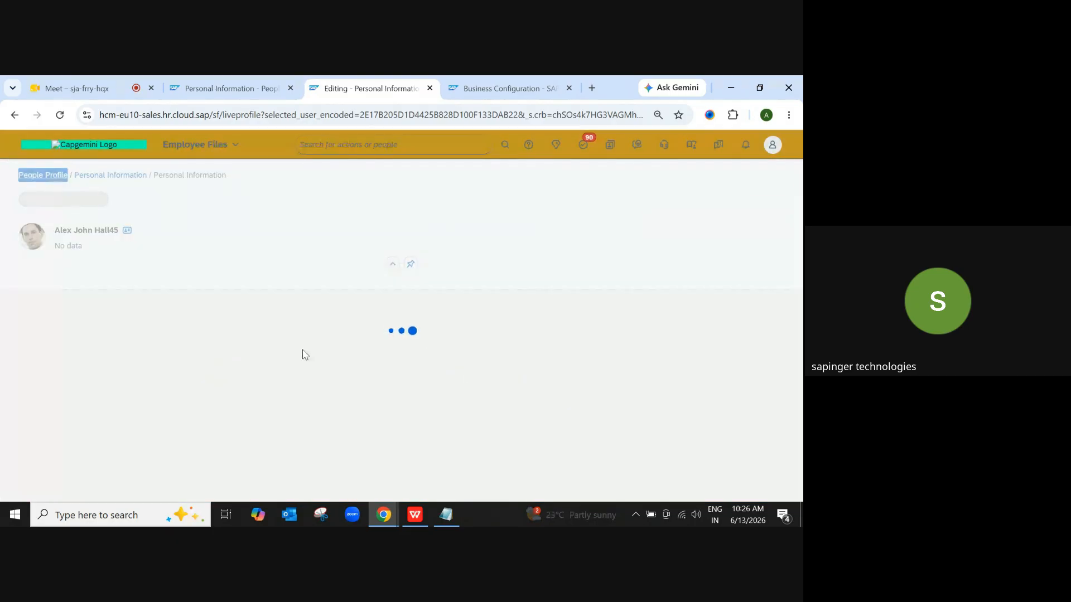
# Step: Examine the name and additional information fields in the Personal Information edit form, including the First Name label
pyautogui.scroll(-2, 451, 364)
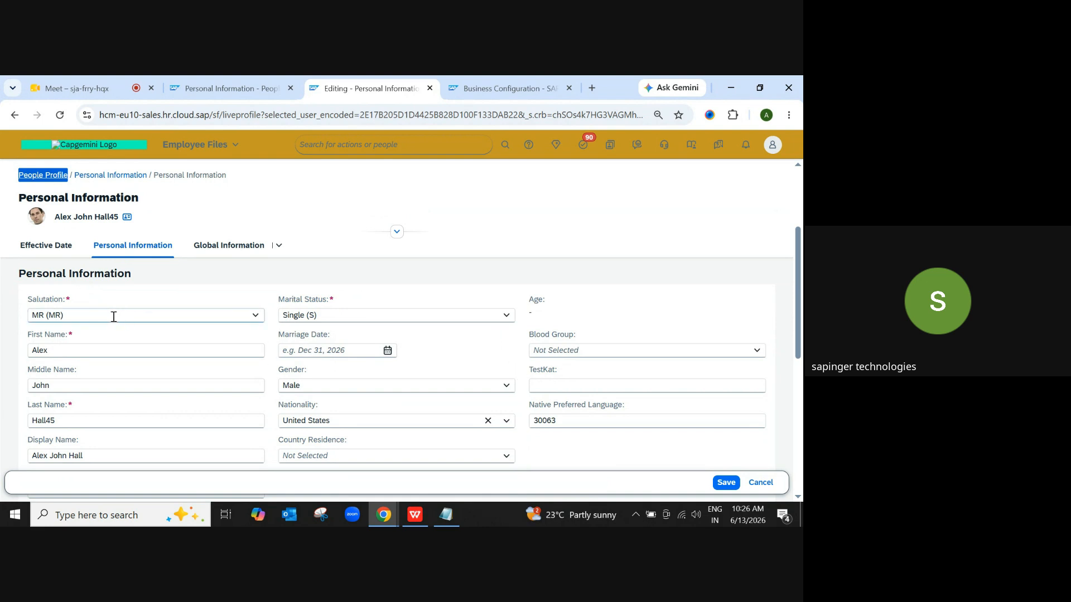
pyautogui.scroll(-1, 123, 345)
pyautogui.scroll(1, 78, 330)
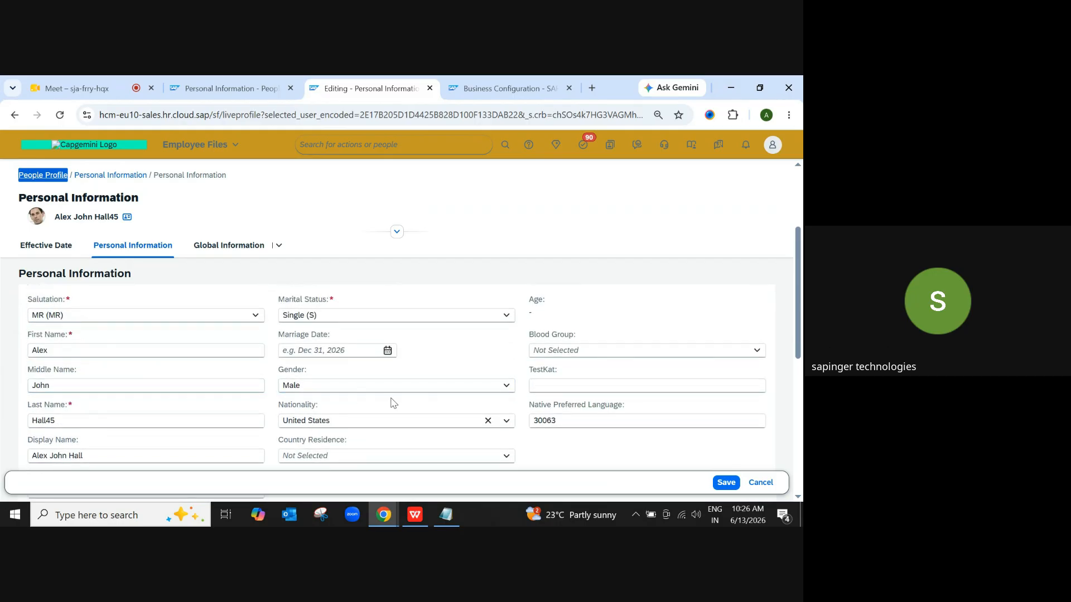
pyautogui.scroll(-1, 390, 403)
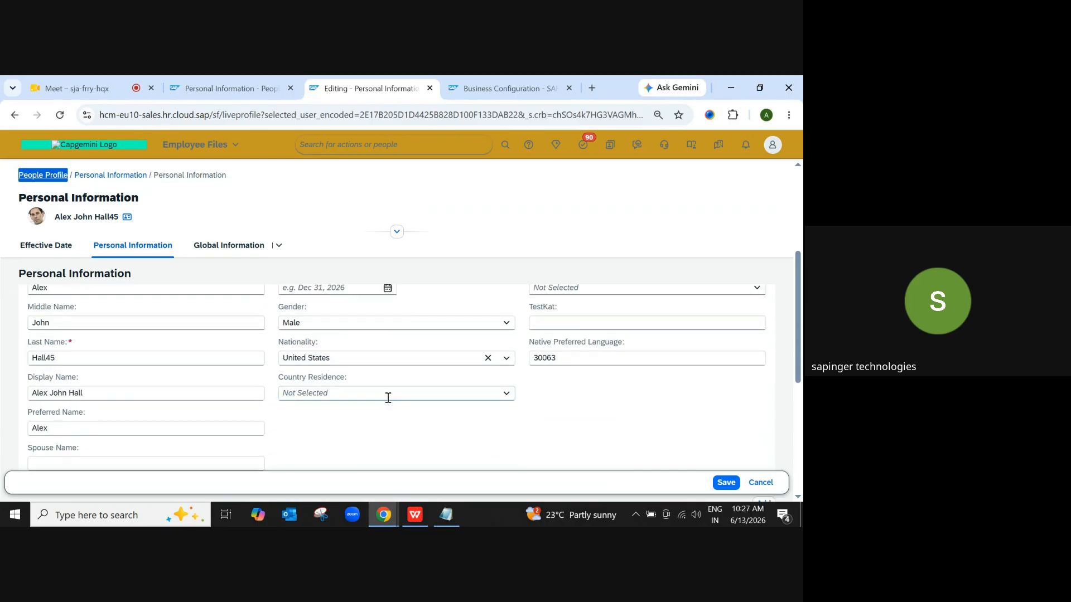
pyautogui.scroll(2, 307, 421)
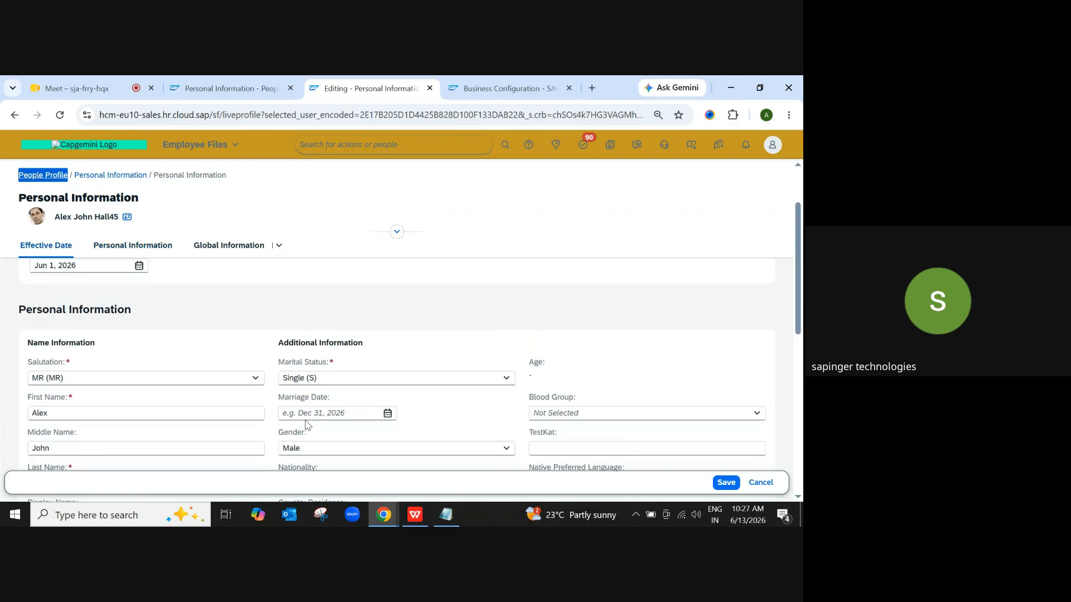
pyautogui.scroll(-1, 306, 421)
pyautogui.scroll(1, 305, 421)
pyautogui.moveTo(32, 397); pyautogui.dragTo(71, 396)
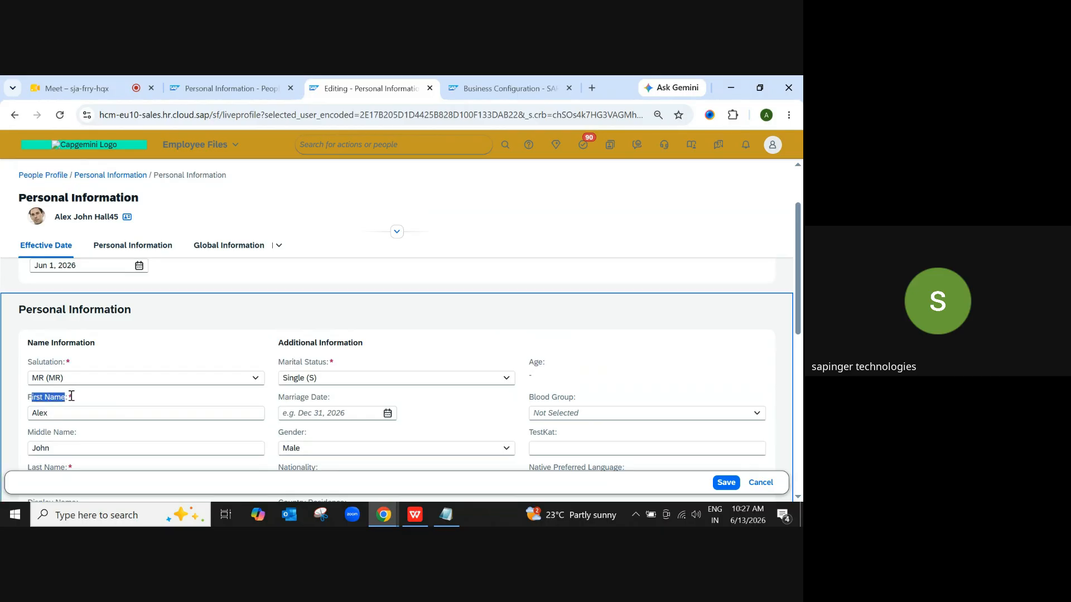
pyautogui.click(107, 398)
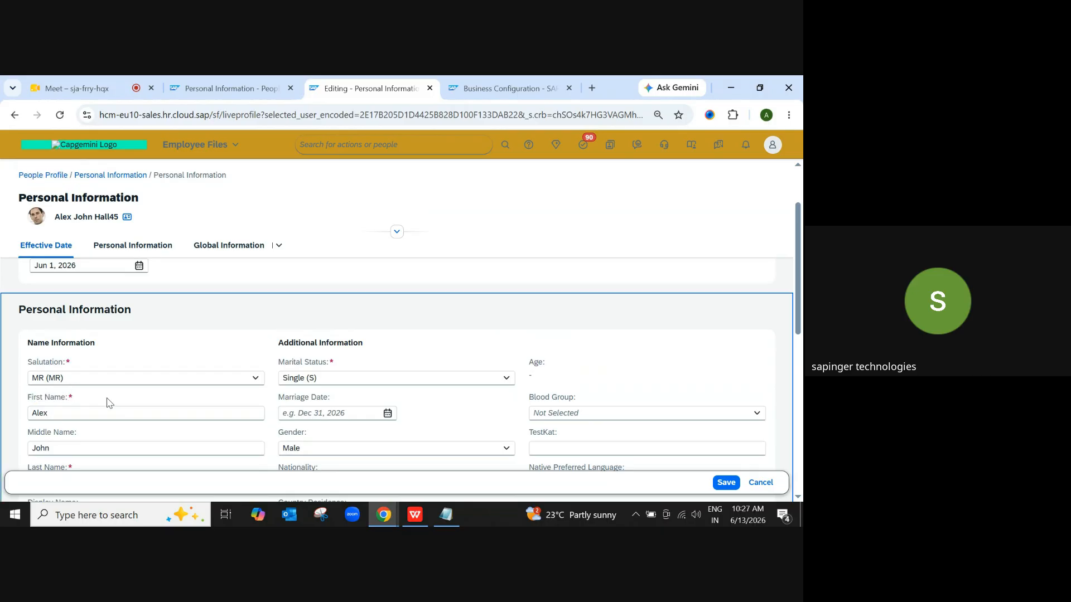
# Step: Examine the Gender and Middle Name field labels in the employee's Personal Information edit form
pyautogui.scroll(-1, 306, 436)
pyautogui.moveTo(284, 433); pyautogui.dragTo(306, 434)
pyautogui.click(306, 388)
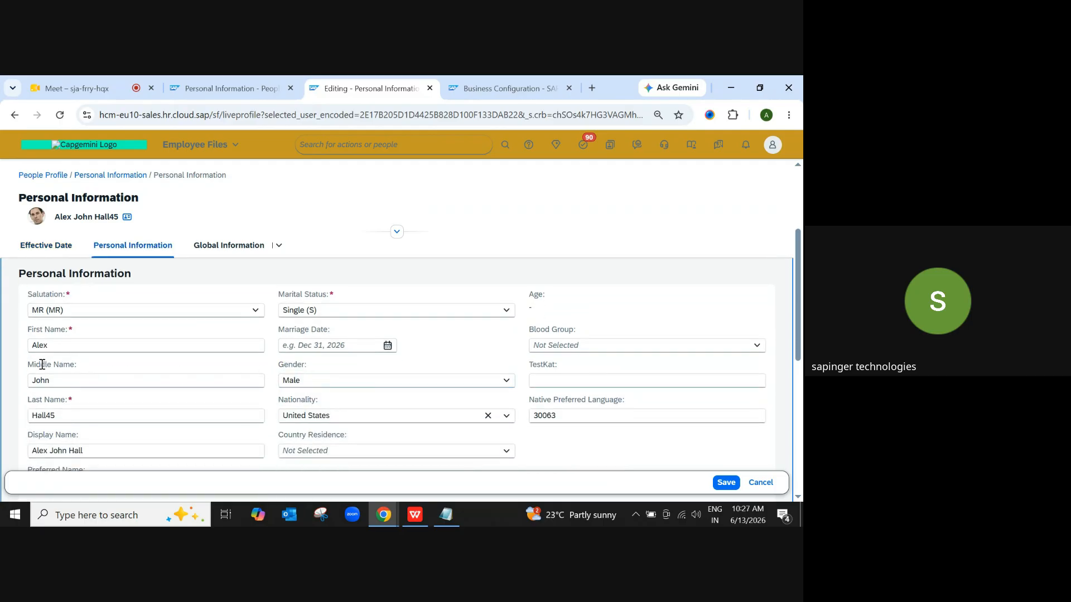
pyautogui.moveTo(28, 364); pyautogui.dragTo(70, 363)
pyautogui.click(87, 366)
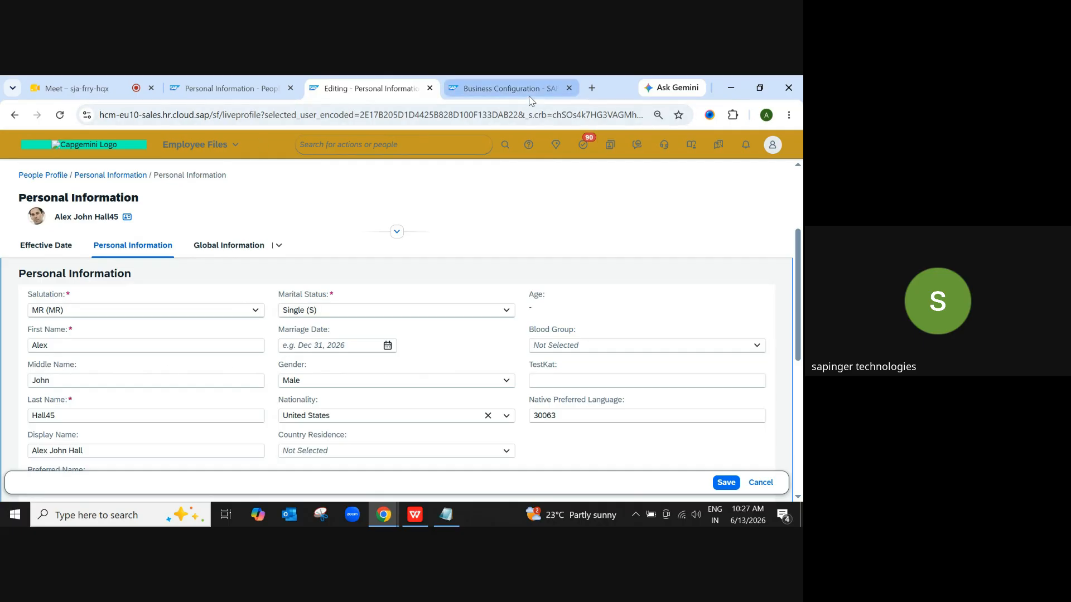
# Step: Search actions for "manage business" from the Business Configuration page and reload the configuration tool
pyautogui.click(502, 89)
pyautogui.click(407, 149)
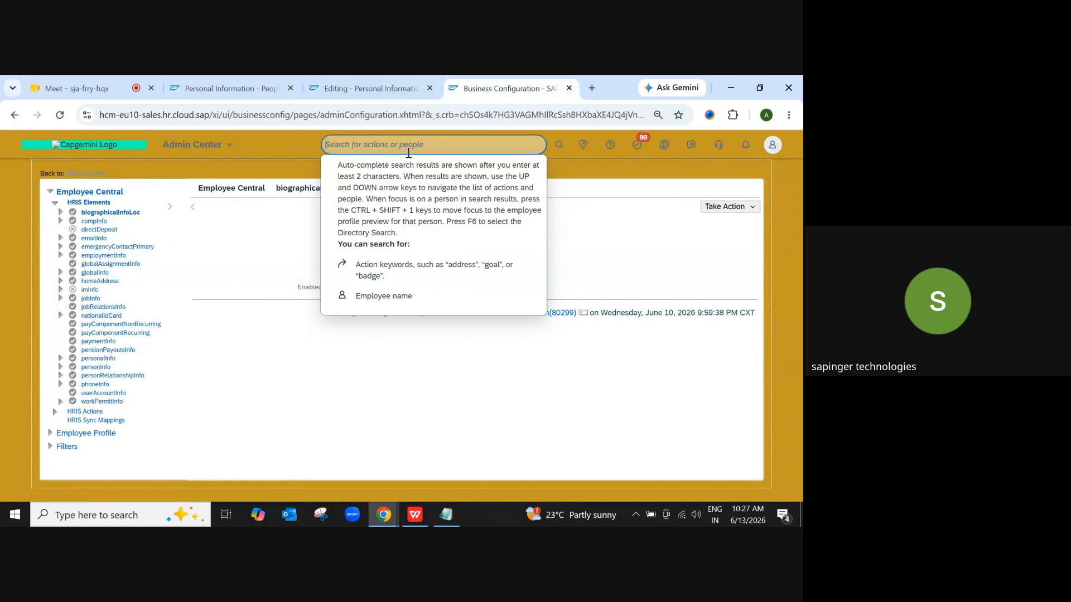
pyautogui.write('manage')
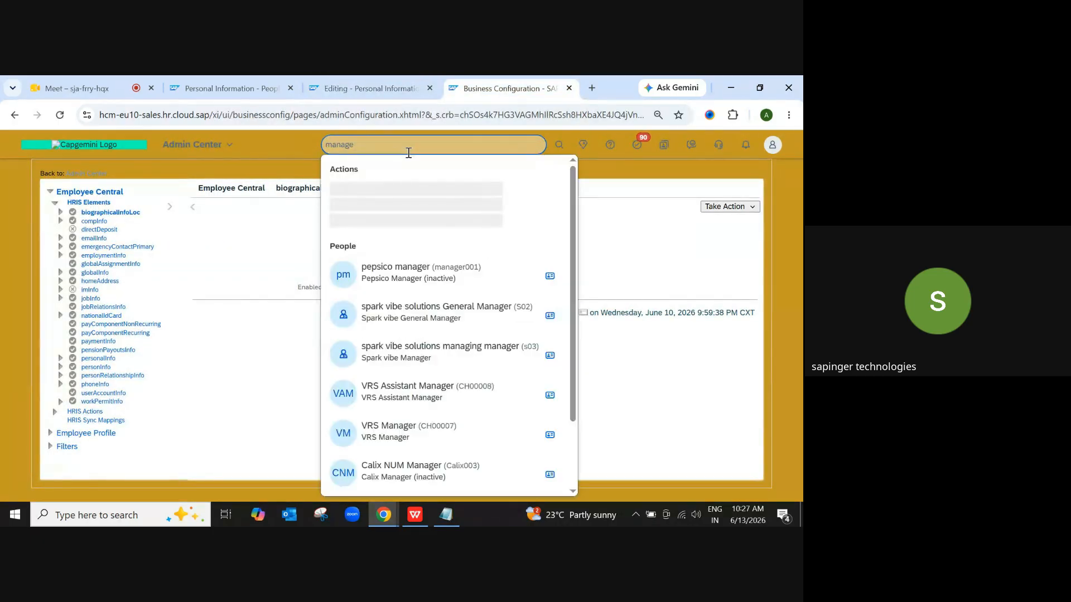
pyautogui.write(' business')
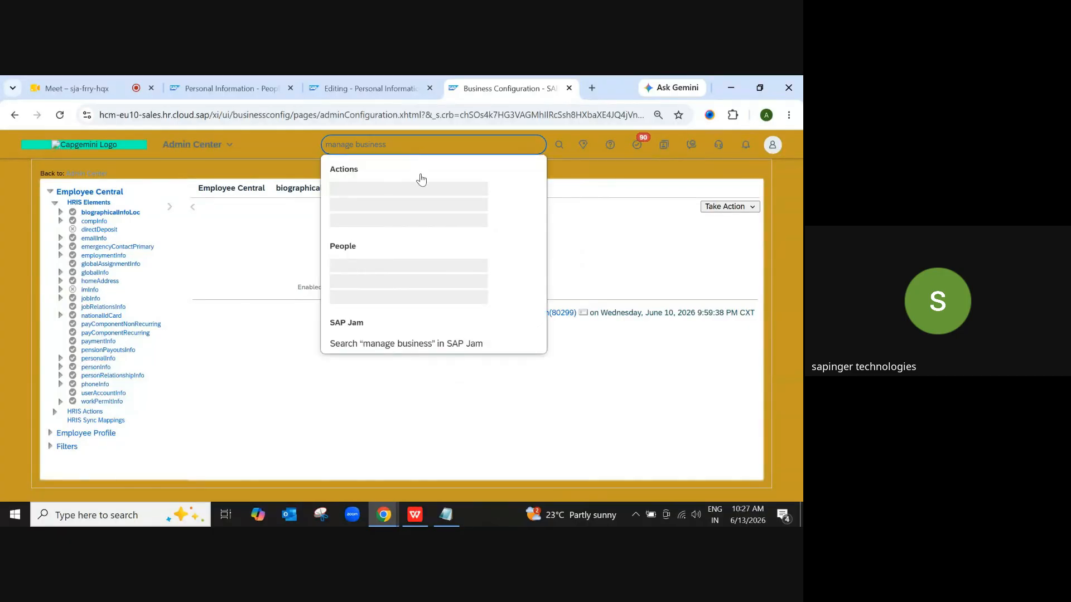
pyautogui.press('Return')
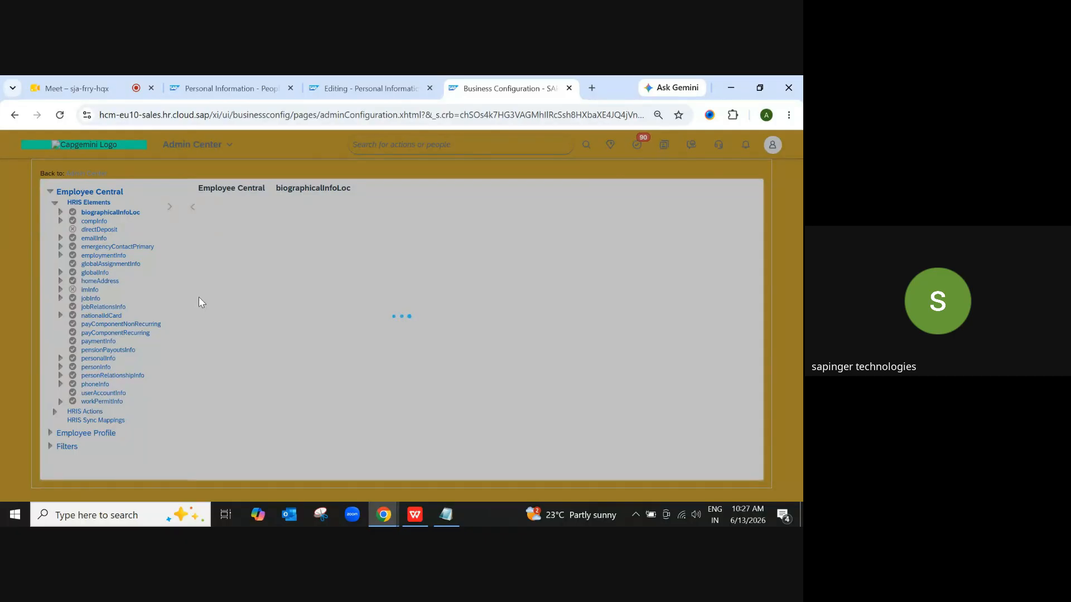
# Step: Return to the employee's edit form and examine the Middle Name and Gender labels and the Personal Information heading
pyautogui.click(362, 93)
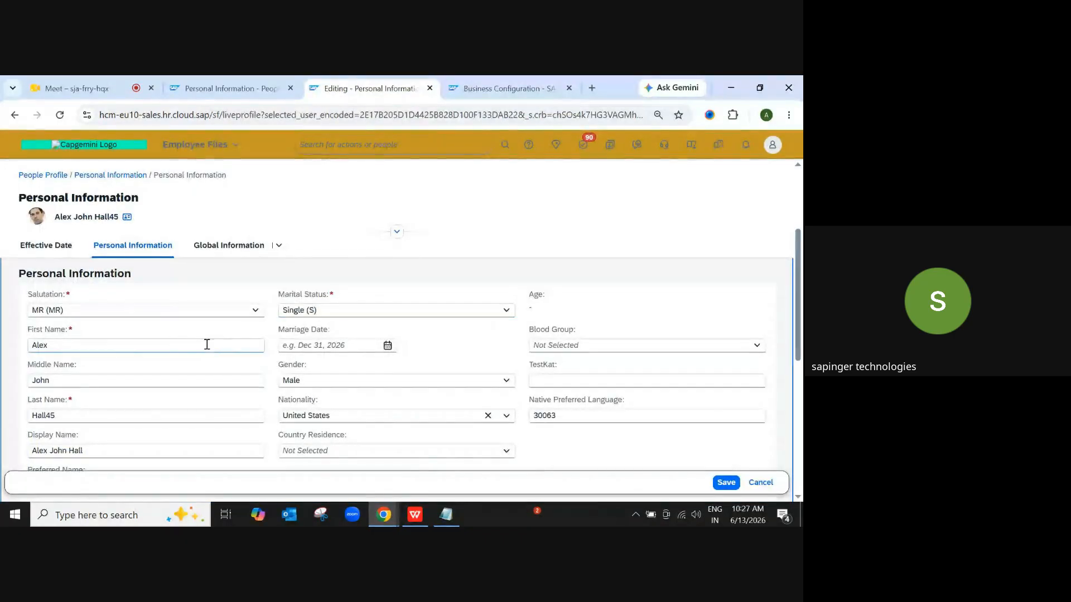
pyautogui.moveTo(27, 364); pyautogui.dragTo(72, 364)
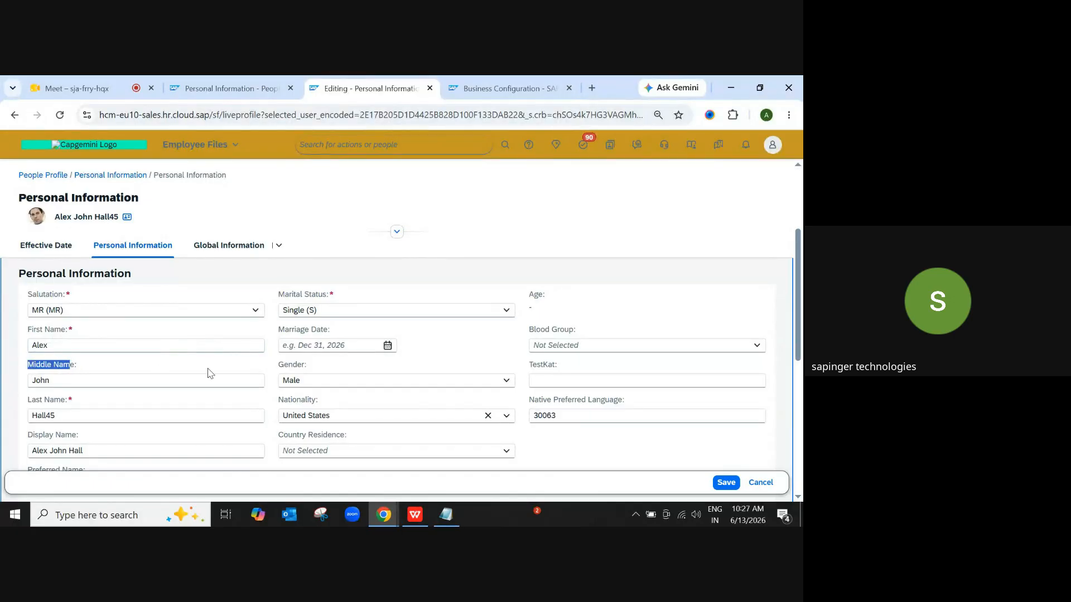
pyautogui.moveTo(279, 368); pyautogui.dragTo(315, 370)
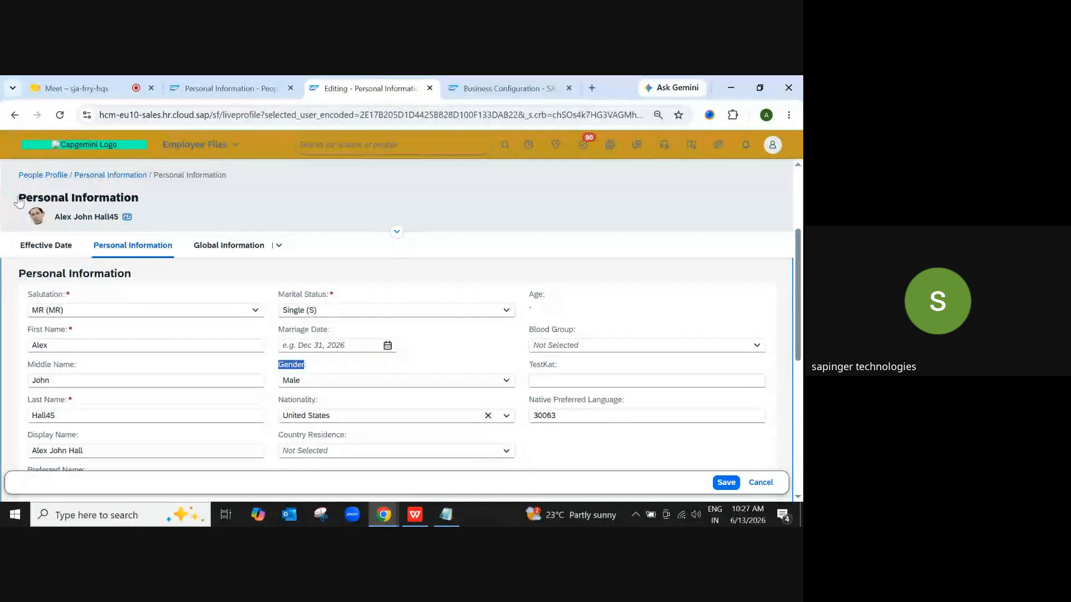
pyautogui.moveTo(18, 201); pyautogui.dragTo(166, 204)
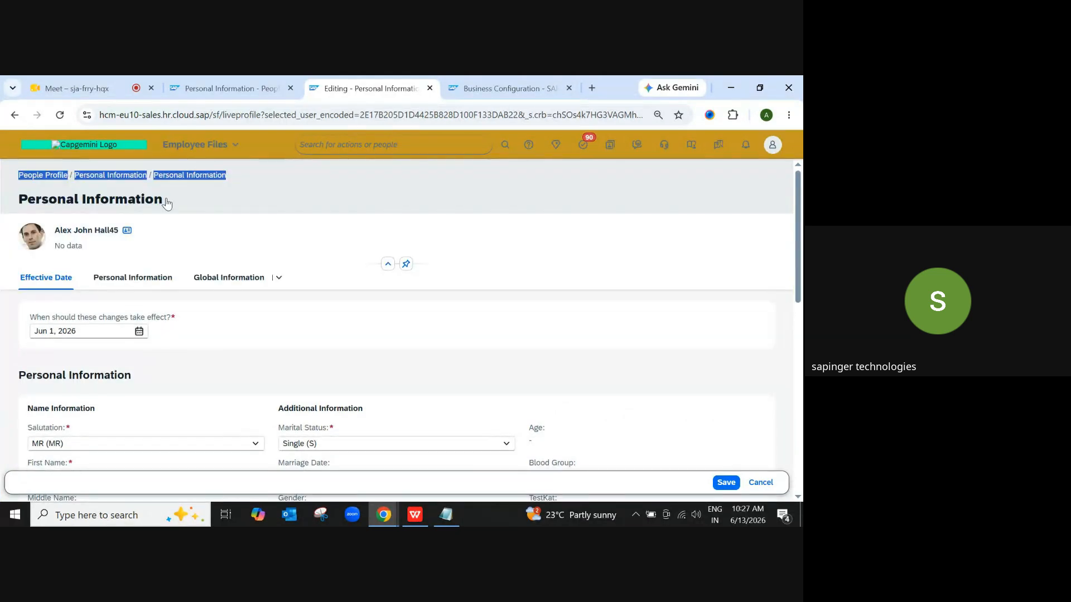
# Step: Open the personalInfo entry under HRIS Elements in Business Configuration
pyautogui.click(479, 92)
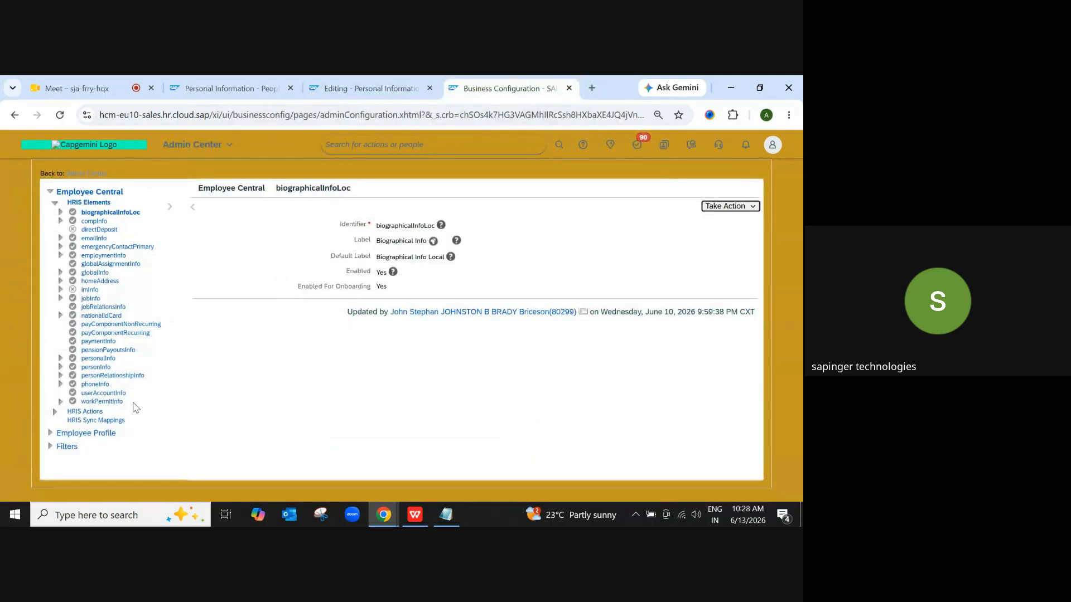
pyautogui.moveTo(134, 405); pyautogui.dragTo(192, 234)
pyautogui.click(256, 239)
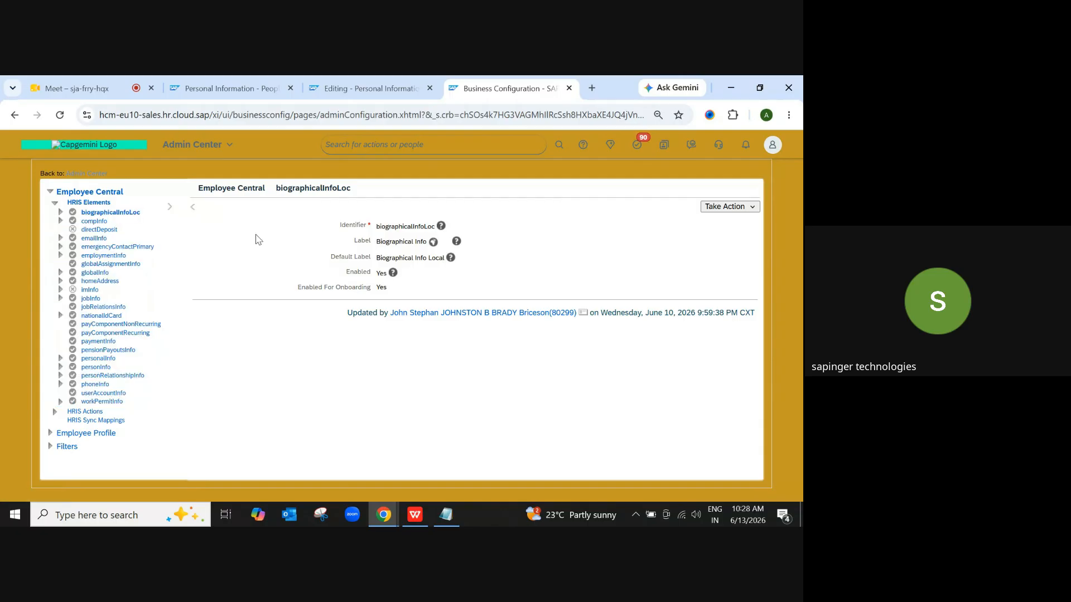
pyautogui.moveTo(123, 360); pyautogui.dragTo(82, 358)
pyautogui.click(103, 359)
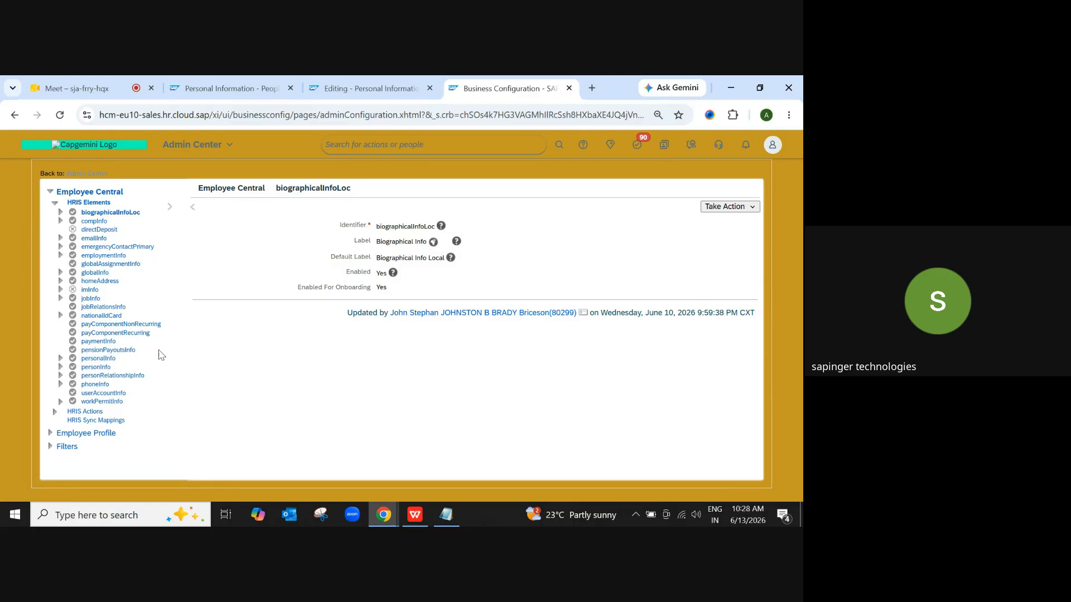
pyautogui.click(104, 360)
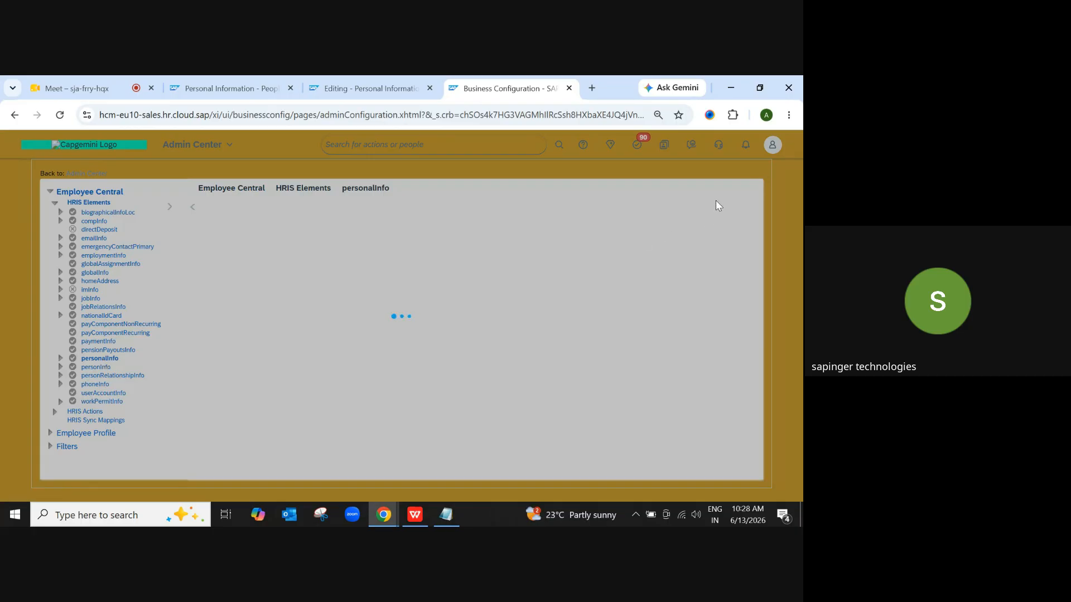
# Step: Review the employee's Personal Information form fields for comparison with the personalInfo configuration
pyautogui.click(352, 89)
pyautogui.scroll(-2, 136, 379)
pyautogui.scroll(2, 57, 373)
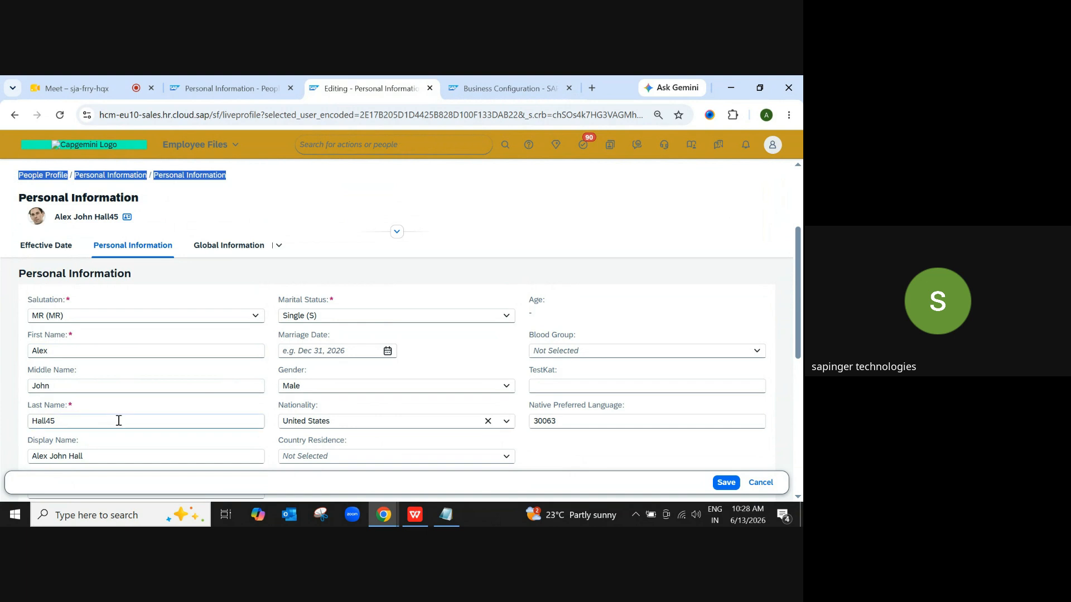
# Step: Put the personalInfo element into edit mode and inspect the Mandatory setting of the Middle Name field
pyautogui.click(478, 96)
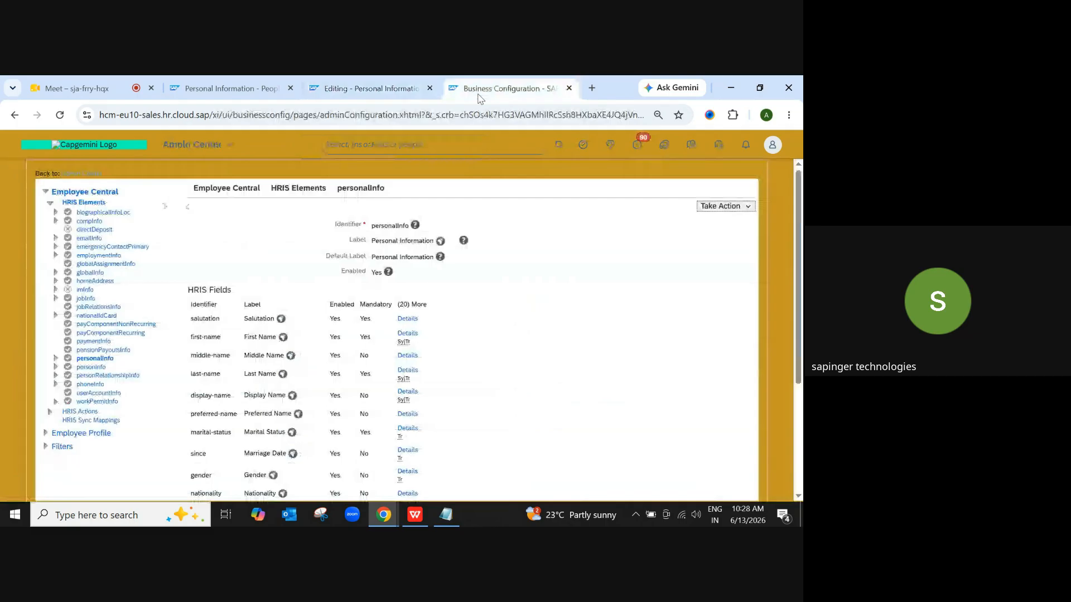
pyautogui.scroll(-1, 540, 296)
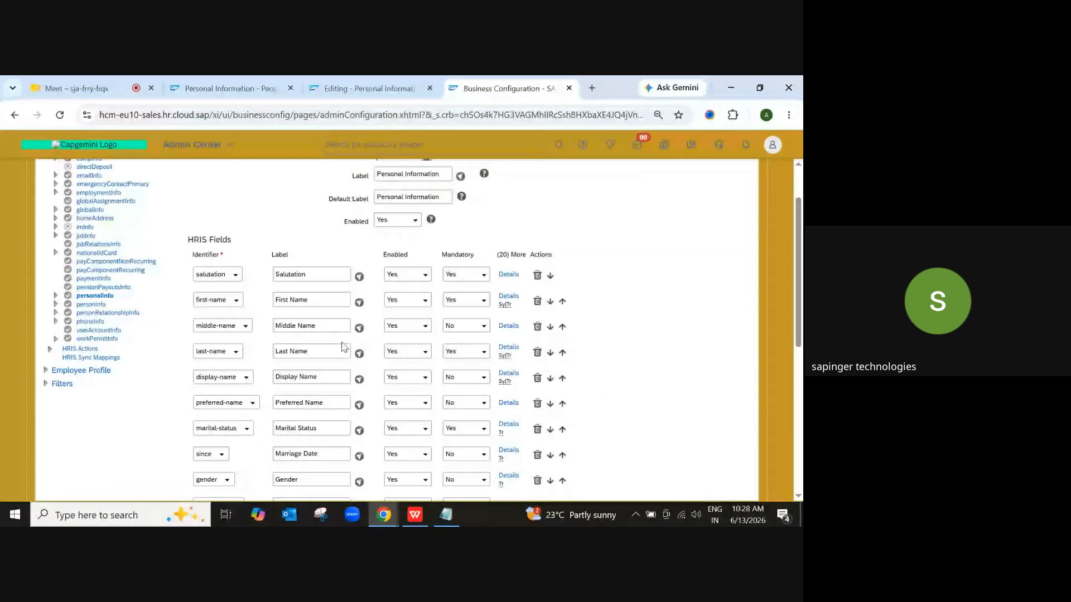
pyautogui.moveTo(315, 327); pyautogui.dragTo(270, 331)
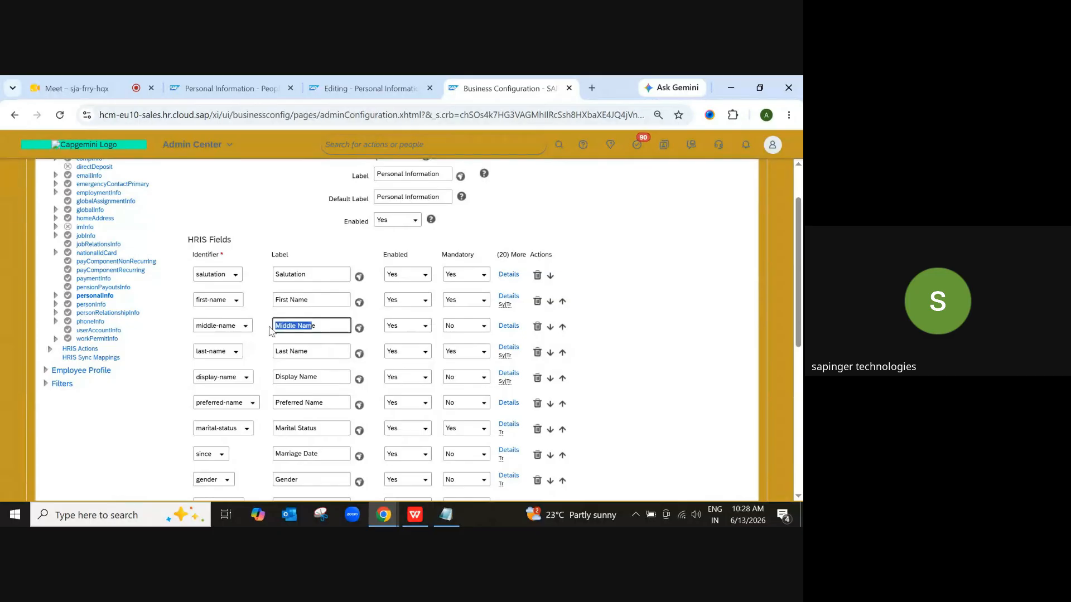
pyautogui.click(681, 315)
pyautogui.moveTo(478, 258); pyautogui.dragTo(445, 260)
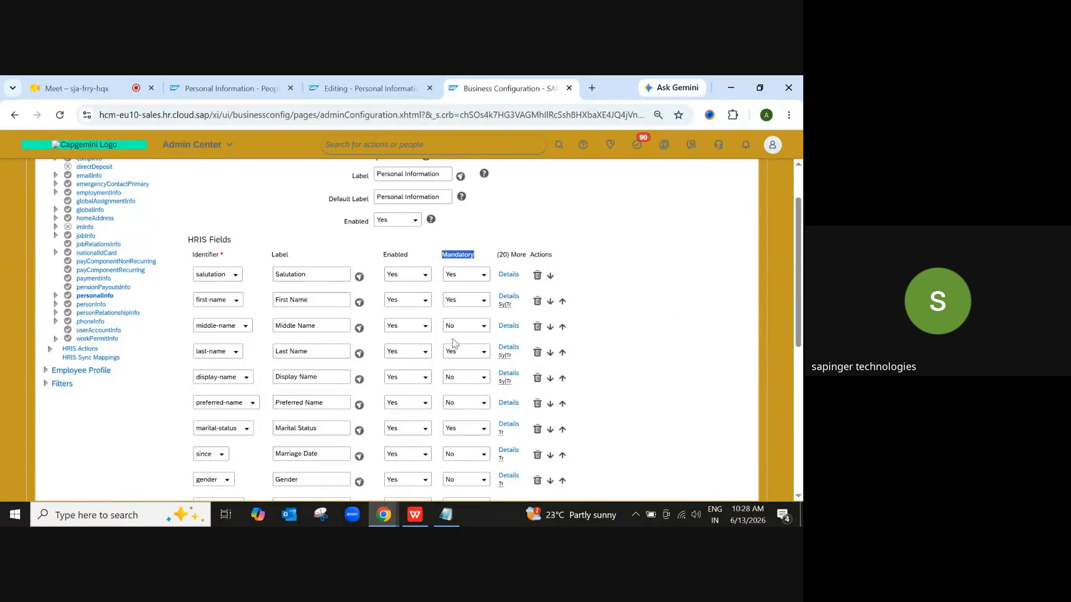
pyautogui.moveTo(455, 327); pyautogui.dragTo(446, 326)
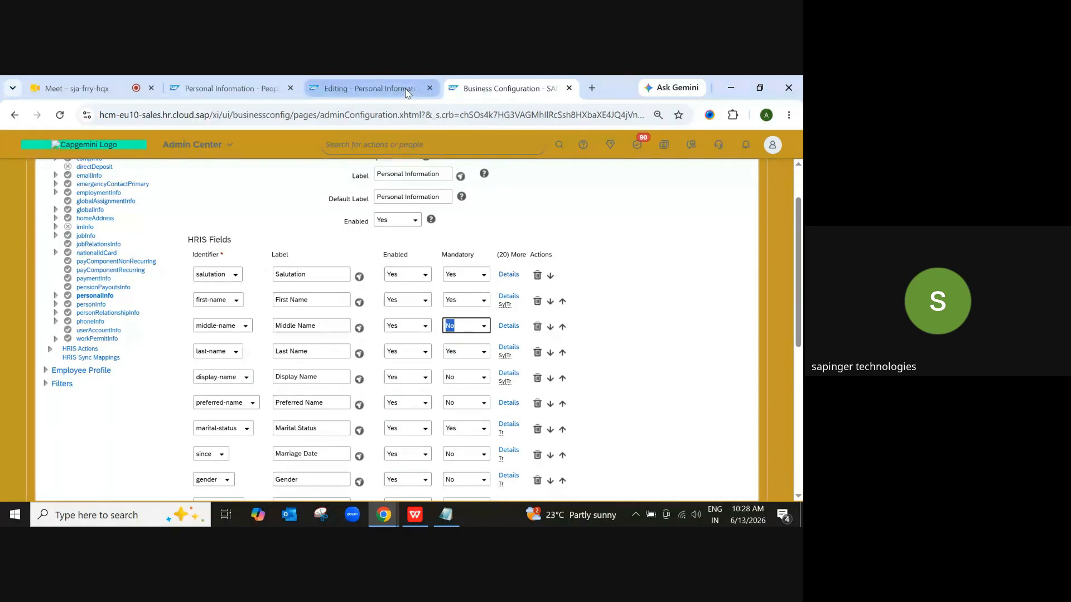
# Step: Check whether the Middle Name label carries a required marker in the employee's Personal Information form
pyautogui.click(406, 89)
pyautogui.moveTo(75, 371); pyautogui.dragTo(36, 369)
pyautogui.click(82, 373)
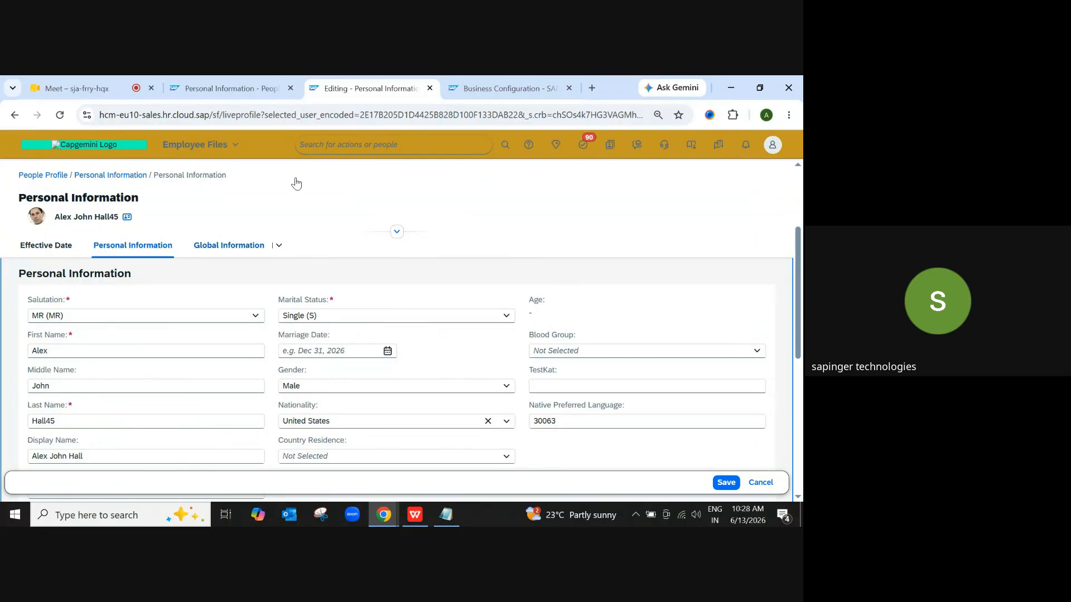
# Step: Set Mandatory to Yes for the middle-name and gender fields in the personalInfo HRIS element
pyautogui.click(502, 88)
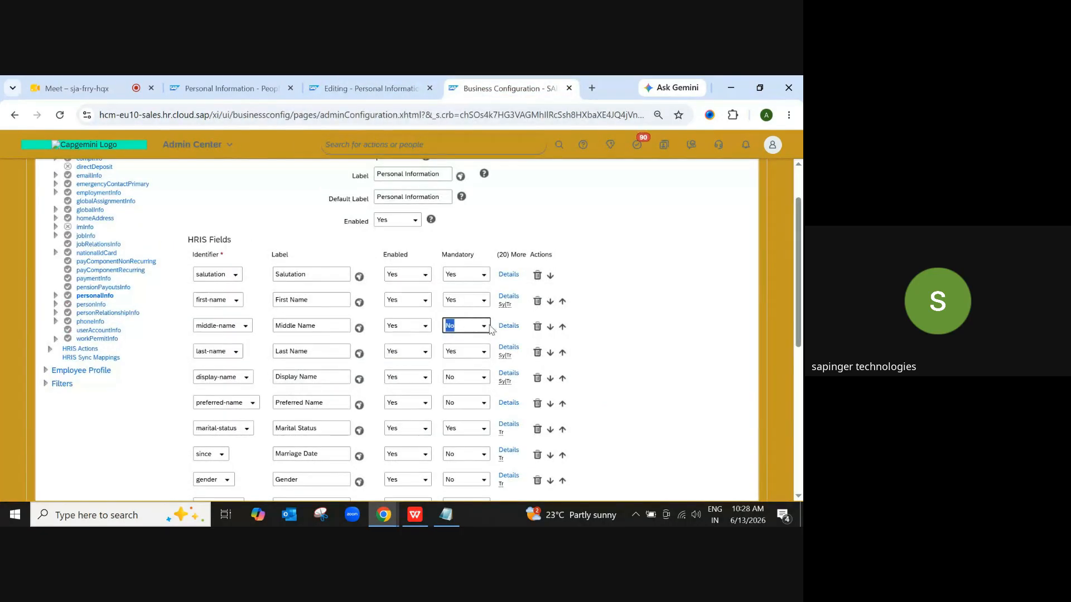
pyautogui.click(483, 328)
pyautogui.click(466, 350)
pyautogui.click(363, 88)
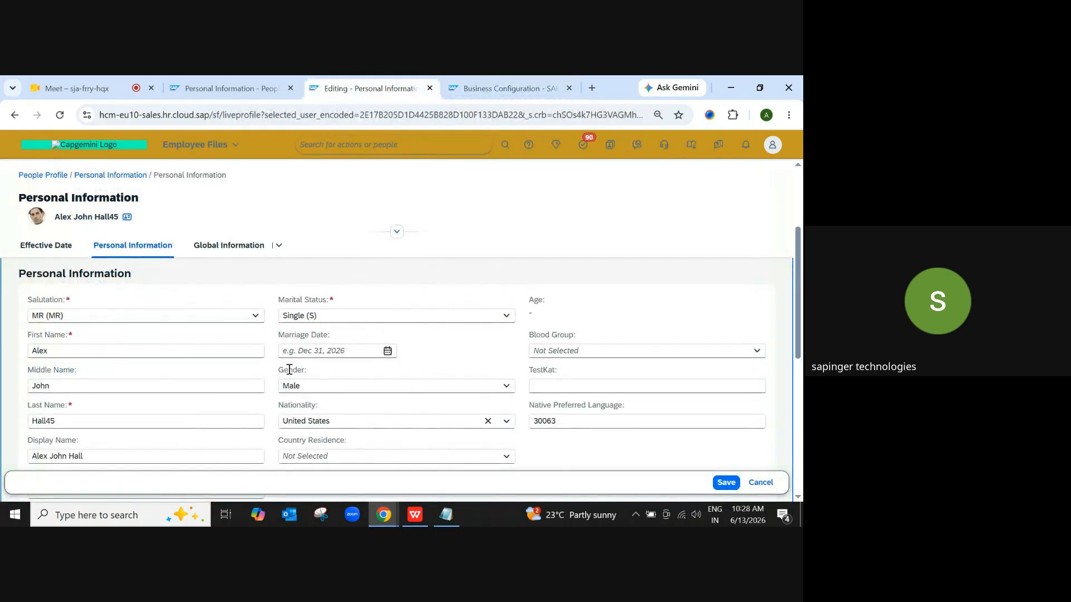
pyautogui.click(491, 88)
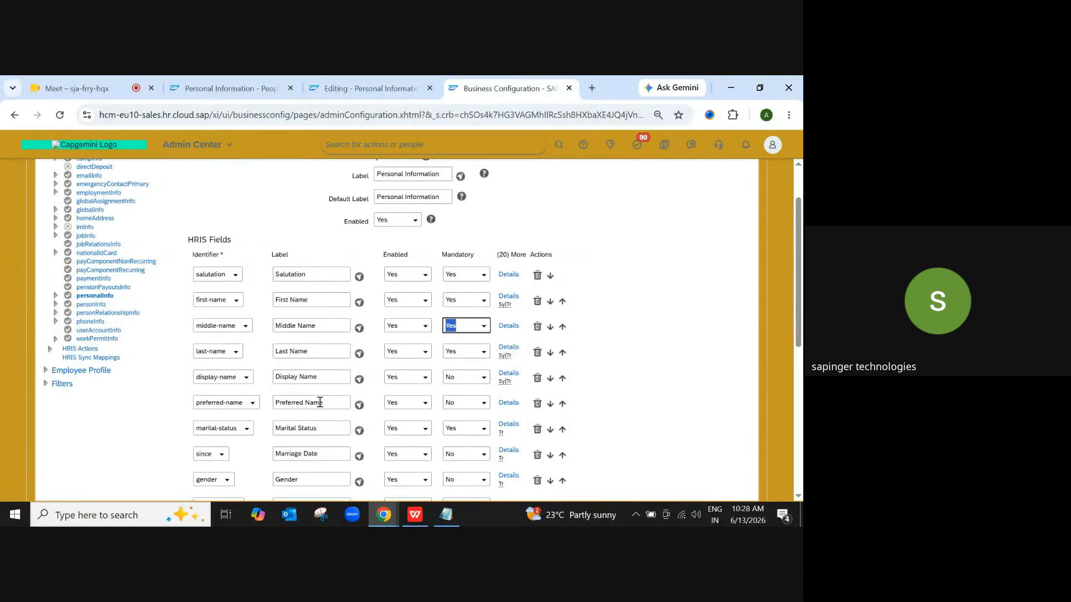
pyautogui.scroll(-2, 320, 403)
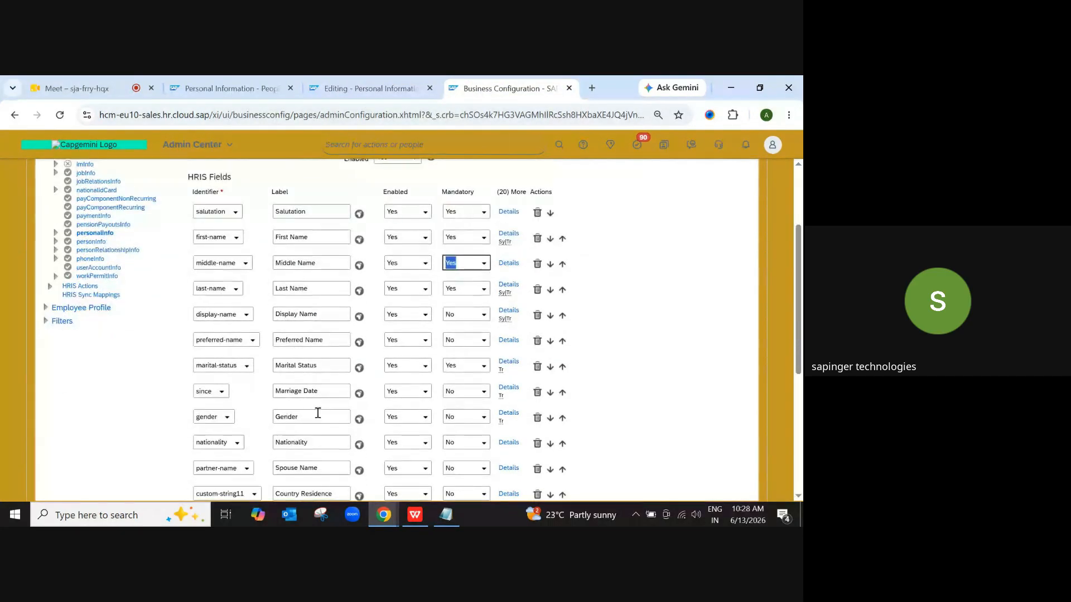
pyautogui.click(482, 418)
pyautogui.click(464, 441)
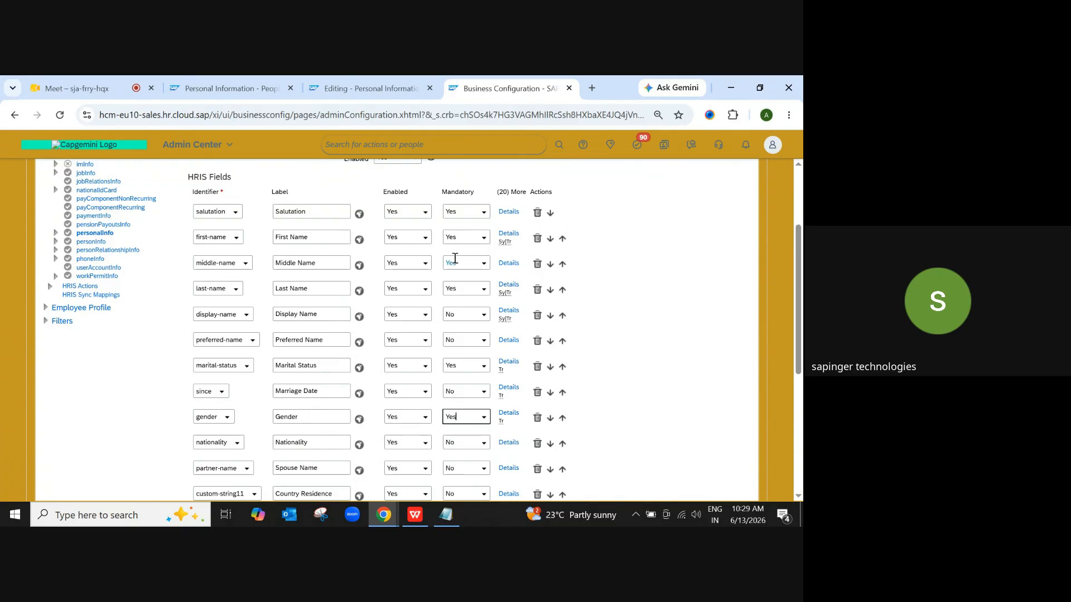
# Step: Save the personalInfo configuration and confirm the resulting mandatory-field changes
pyautogui.moveTo(441, 194); pyautogui.dragTo(480, 194)
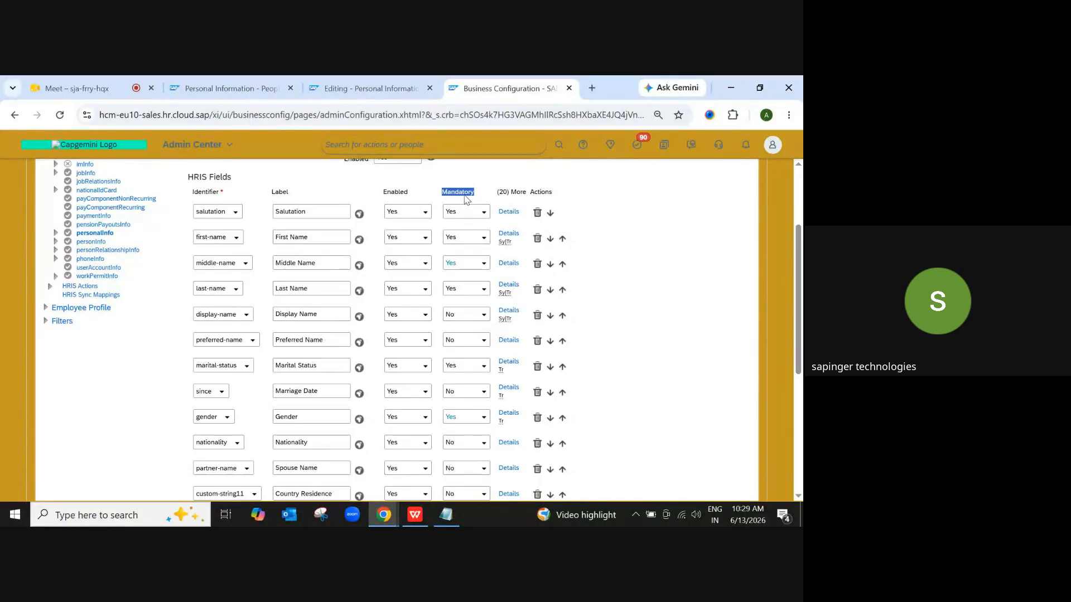
pyautogui.click(438, 201)
pyautogui.scroll(-5, 665, 385)
pyautogui.click(695, 479)
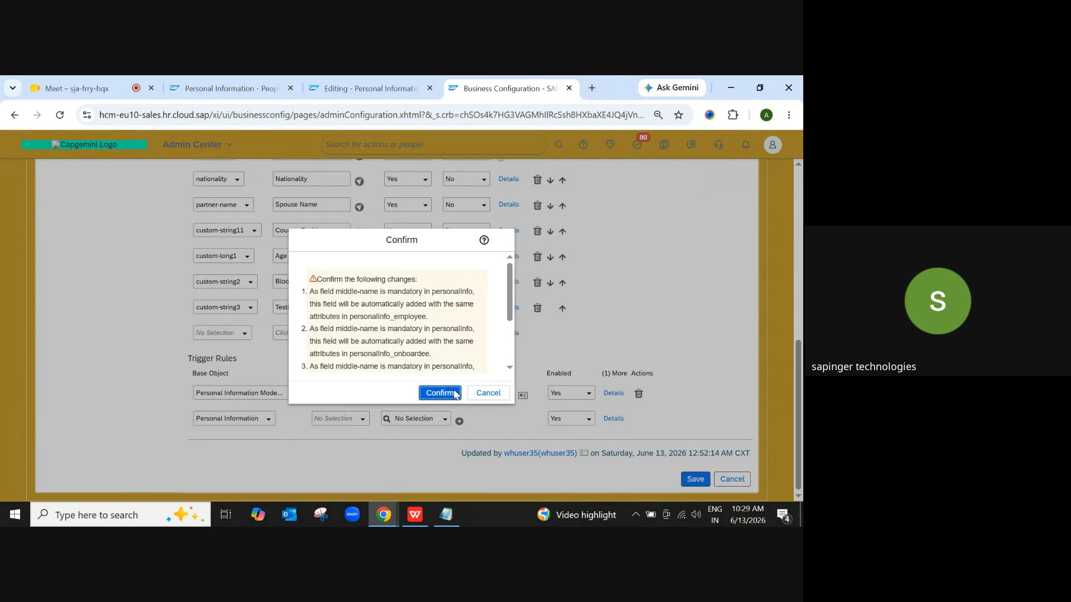
pyautogui.click(455, 391)
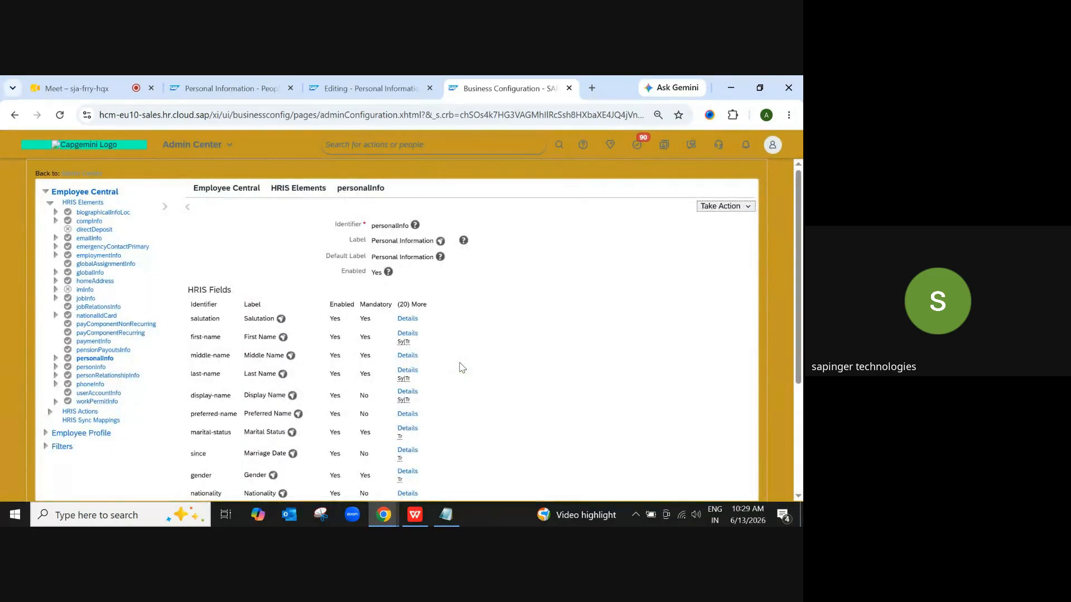
# Step: Cancel the open Personal Information edit form and reload the employee's People Profile page
pyautogui.click(365, 88)
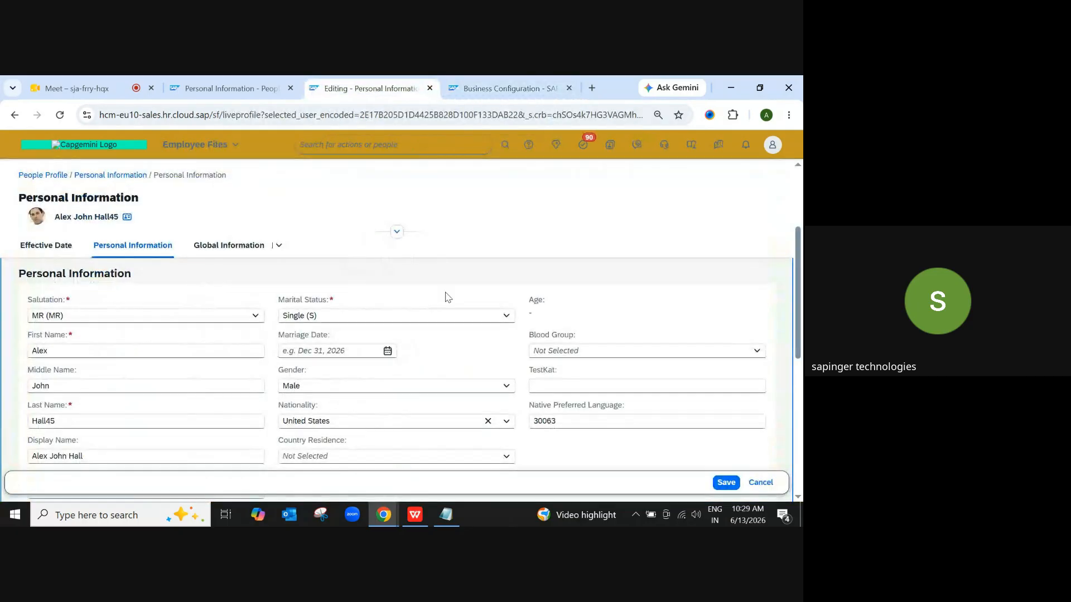
pyautogui.click(761, 482)
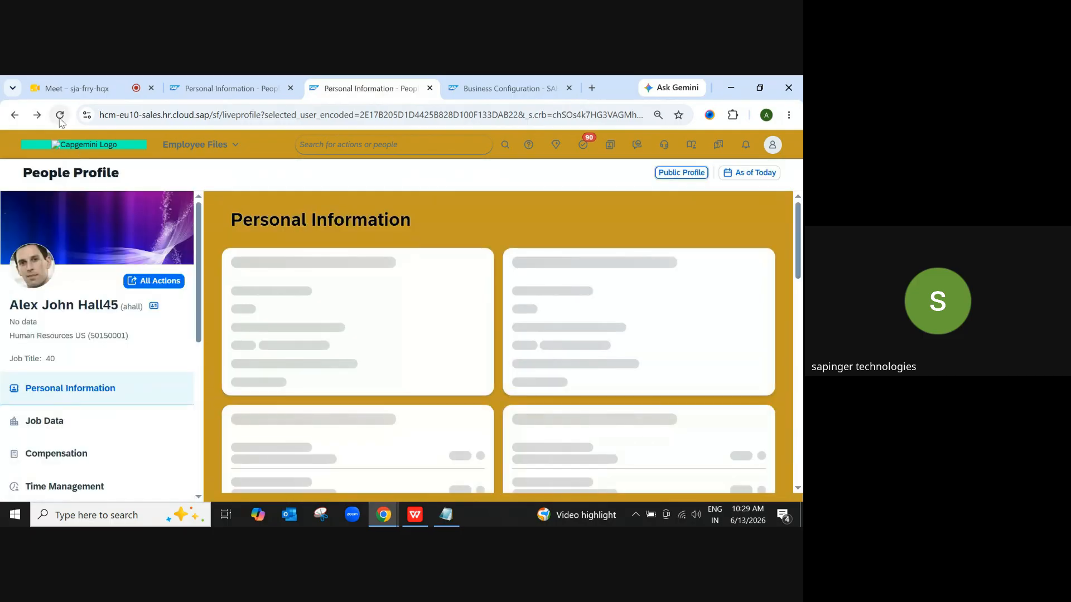
pyautogui.click(59, 115)
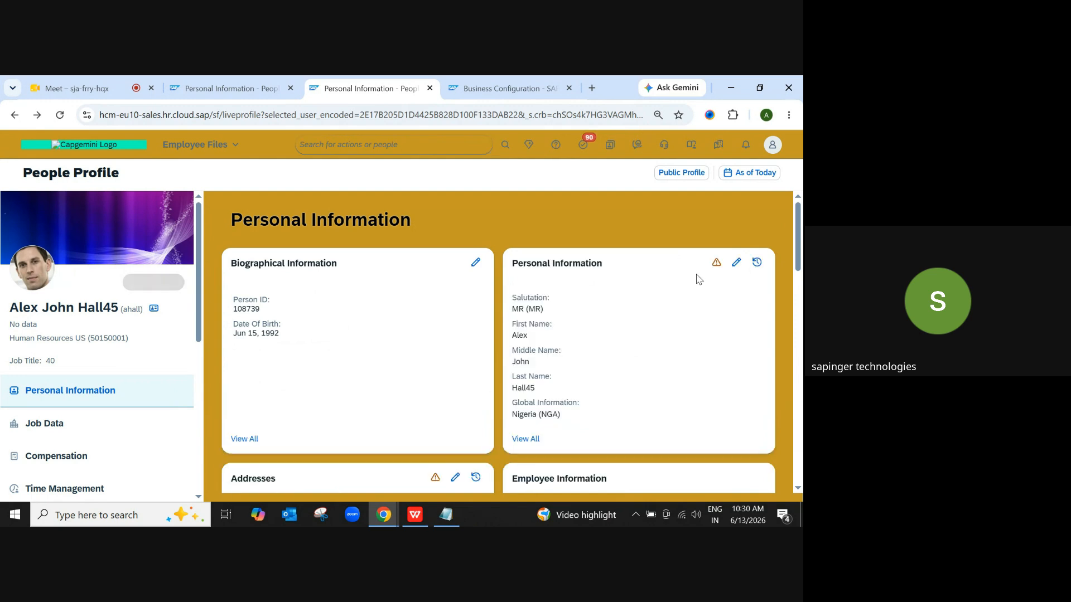
# Step: Reopen the employee's Personal Information record for editing with an effective date of Jun 8, 2026
pyautogui.click(735, 263)
pyautogui.click(393, 328)
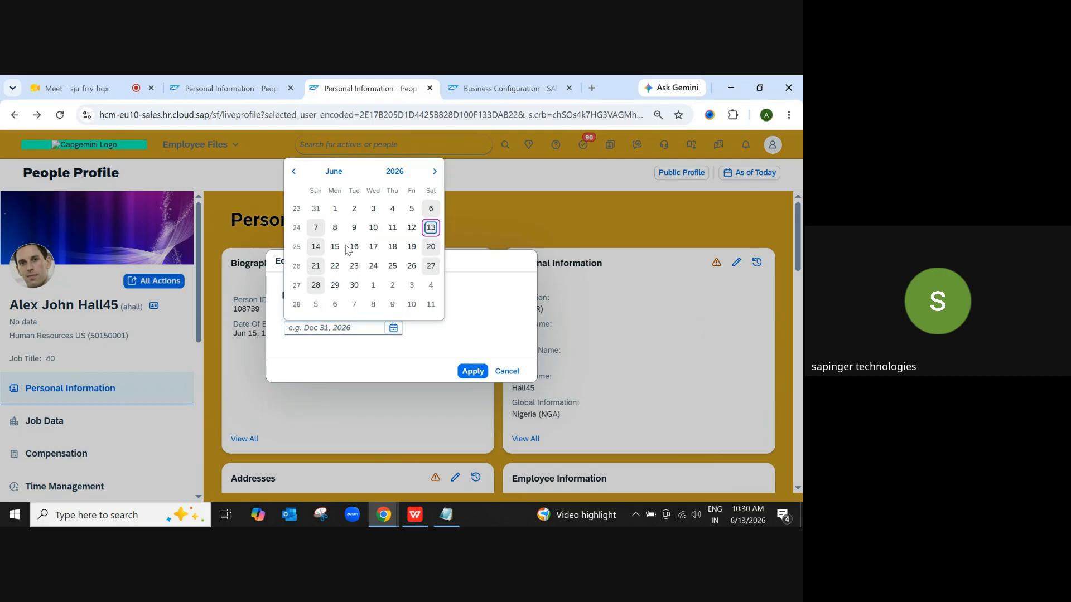
pyautogui.click(340, 226)
pyautogui.click(471, 372)
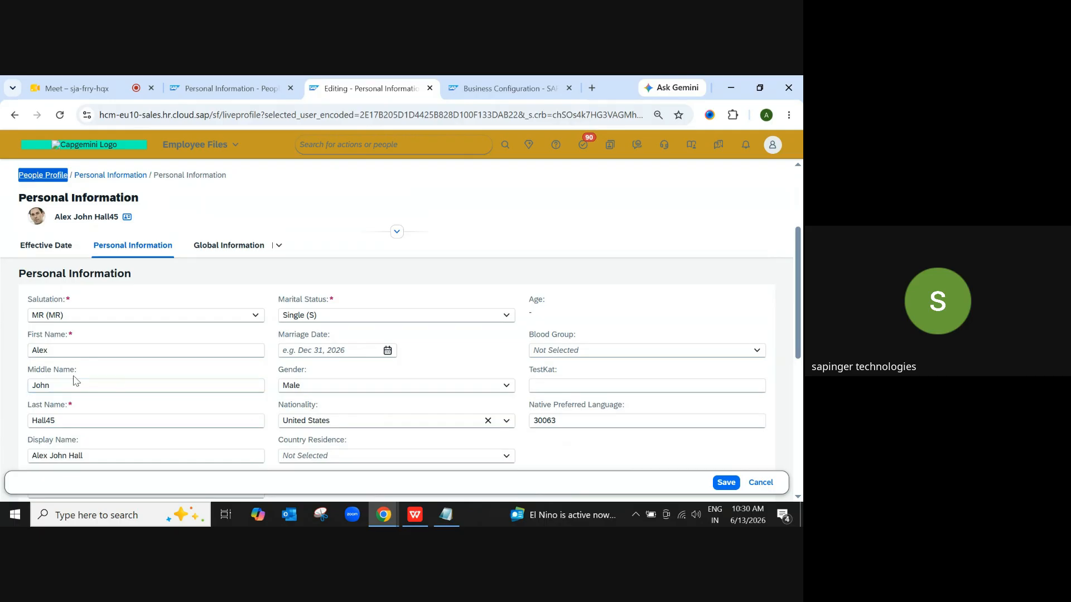
# Step: Check the Mandatory settings of the personalInfo fields in Business Configuration against the employee's edit form
pyautogui.click(228, 88)
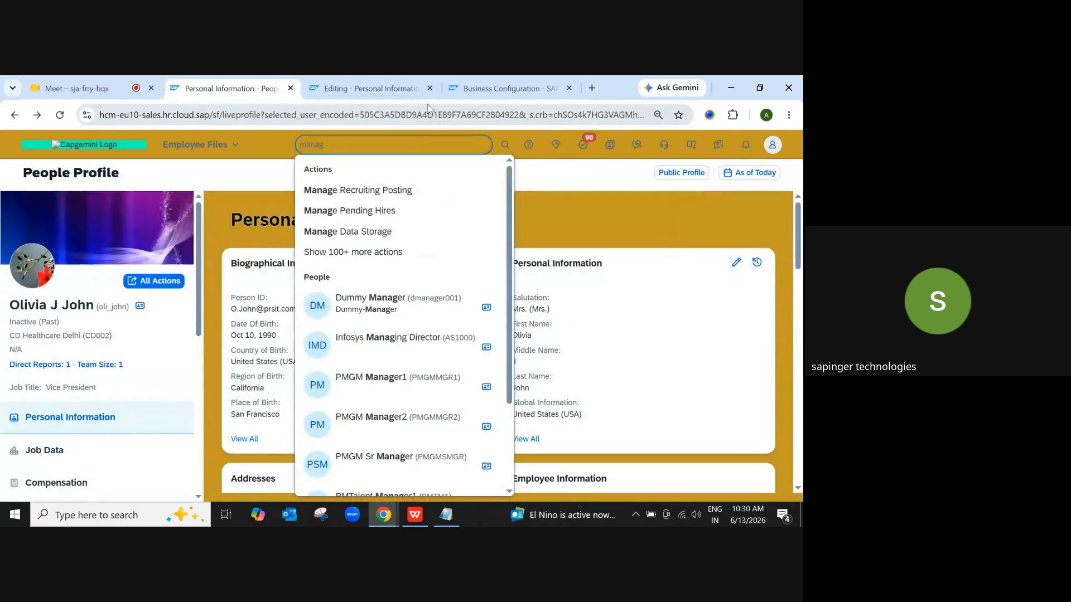
pyautogui.click(502, 88)
pyautogui.scroll(-3, 492, 387)
pyautogui.scroll(2, 493, 387)
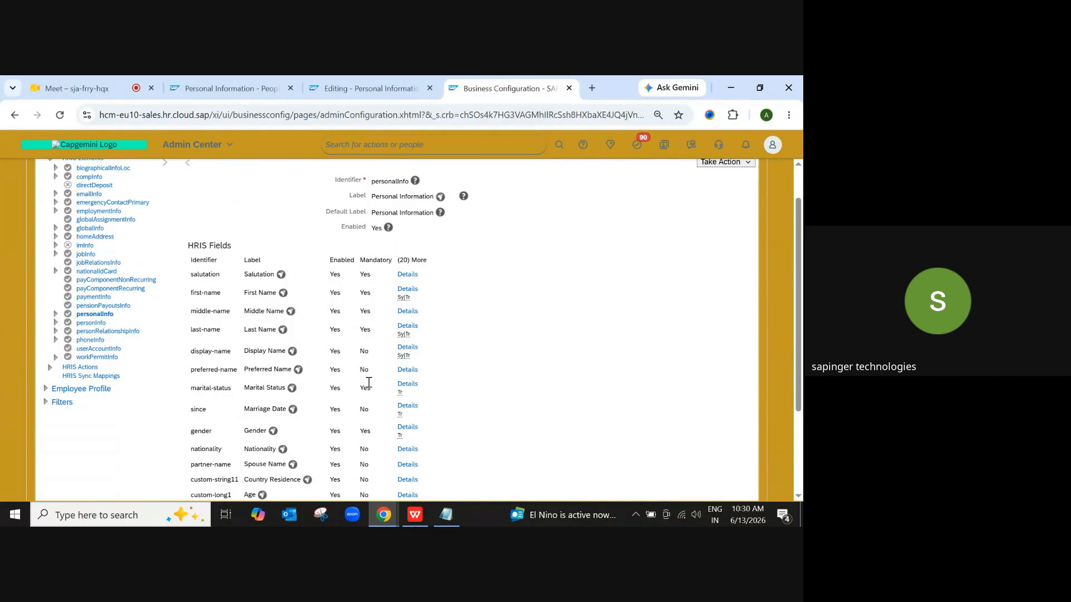
pyautogui.click(369, 88)
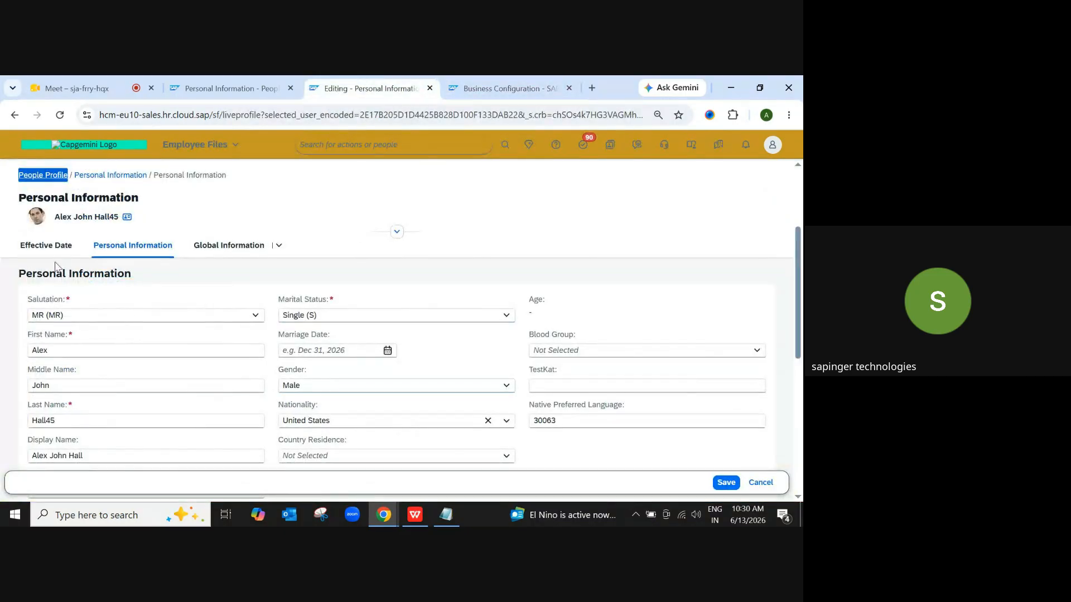
# Step: Leave the open form and reopen the employee's Personal Information for editing with an effective date of Jun 2, 2026
pyautogui.click(89, 176)
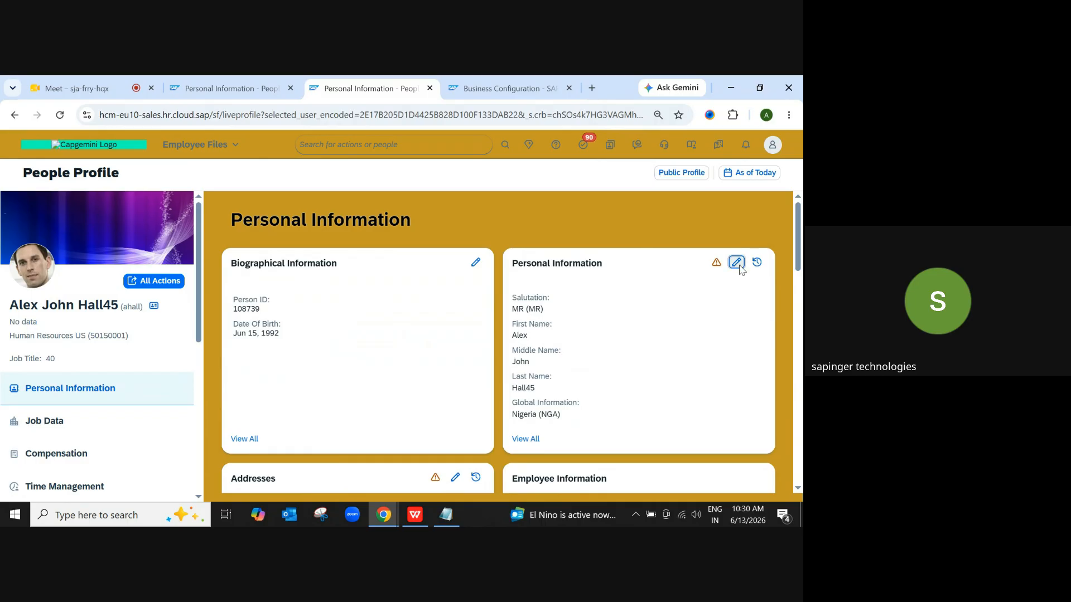
pyautogui.click(737, 265)
pyautogui.click(393, 328)
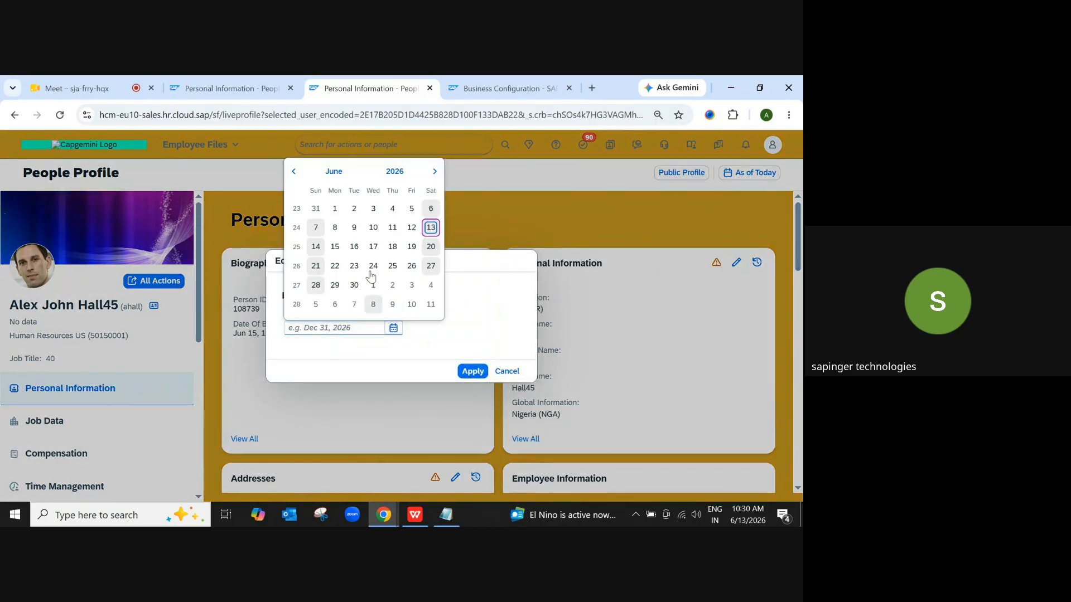
pyautogui.click(353, 209)
pyautogui.click(473, 371)
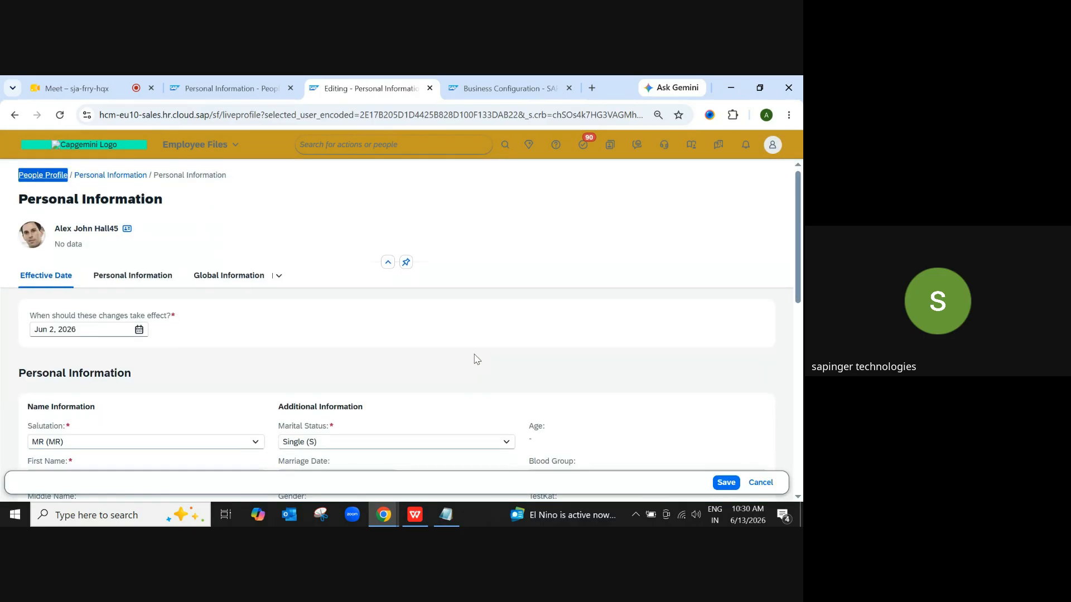
pyautogui.scroll(-2, 478, 365)
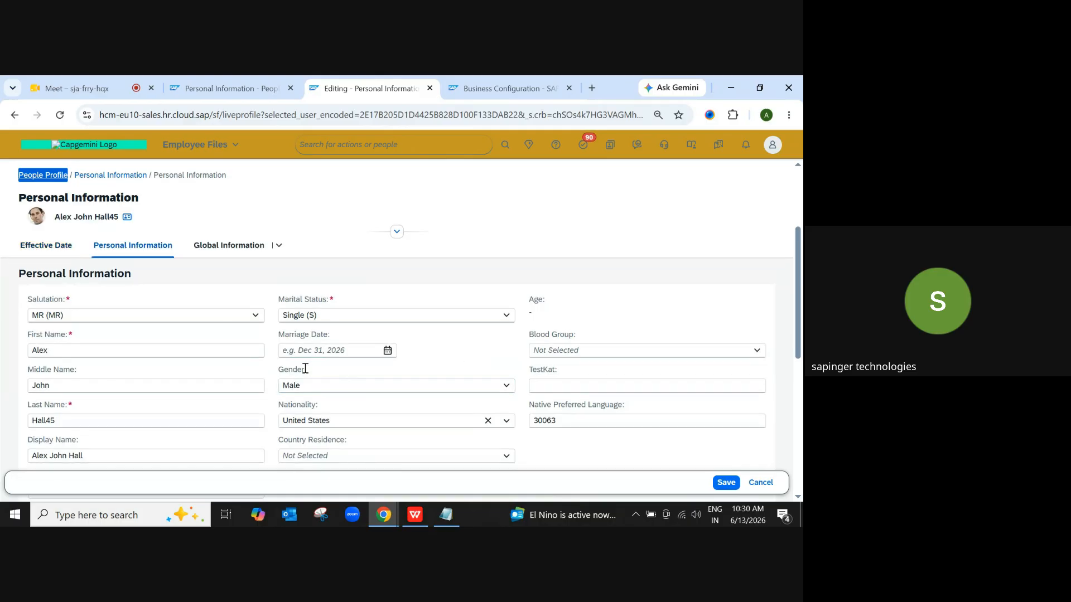
# Step: Close the browser tab with the other employee's profile and reload the Personal Information edit form
pyautogui.click(228, 88)
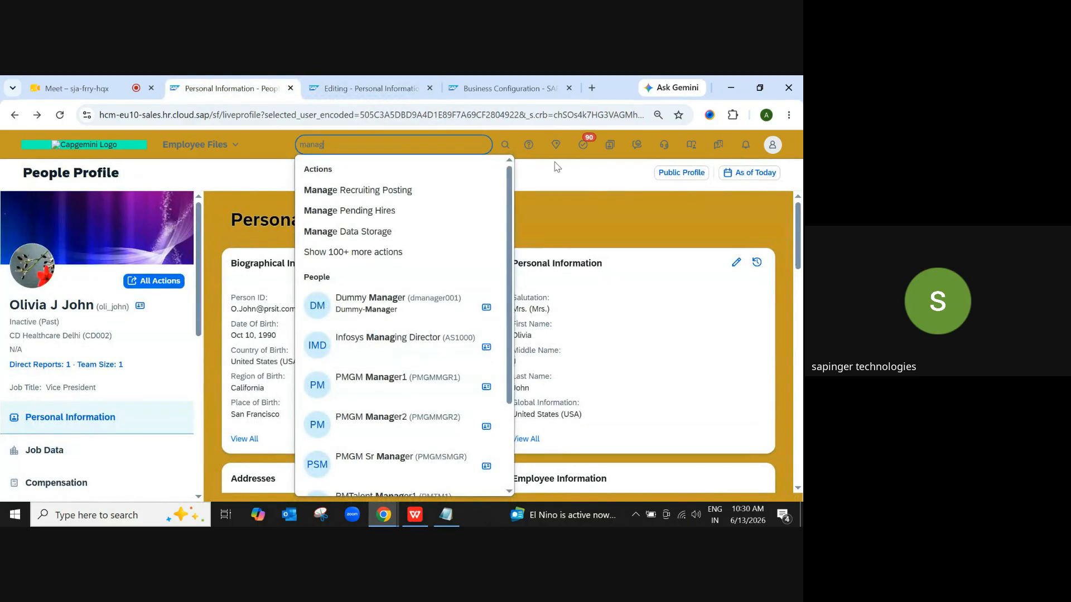
pyautogui.click(583, 187)
pyautogui.click(290, 87)
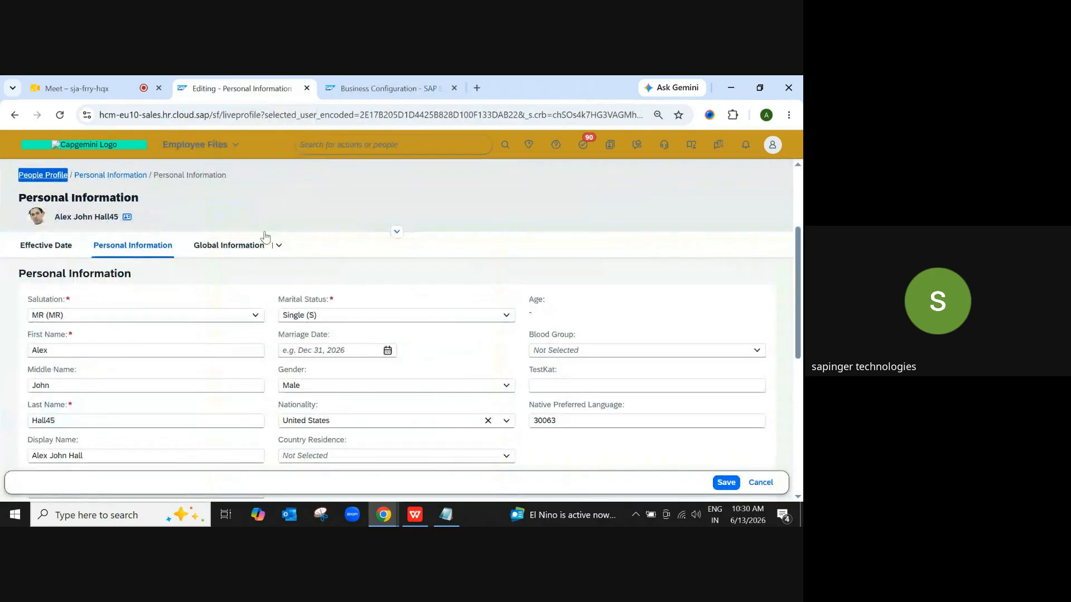
pyautogui.click(361, 89)
pyautogui.click(245, 88)
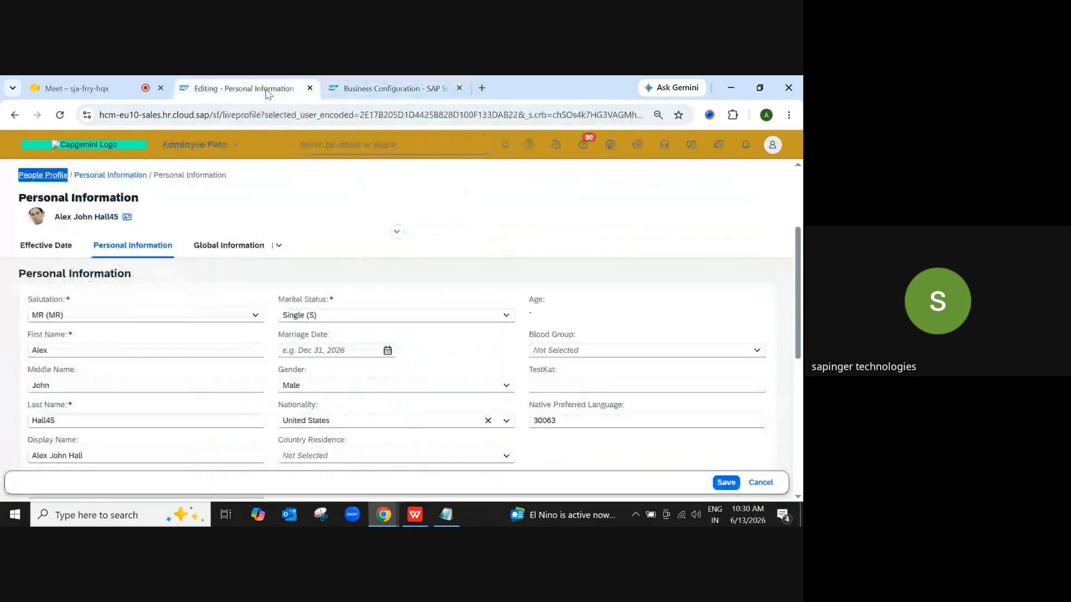
pyautogui.click(60, 115)
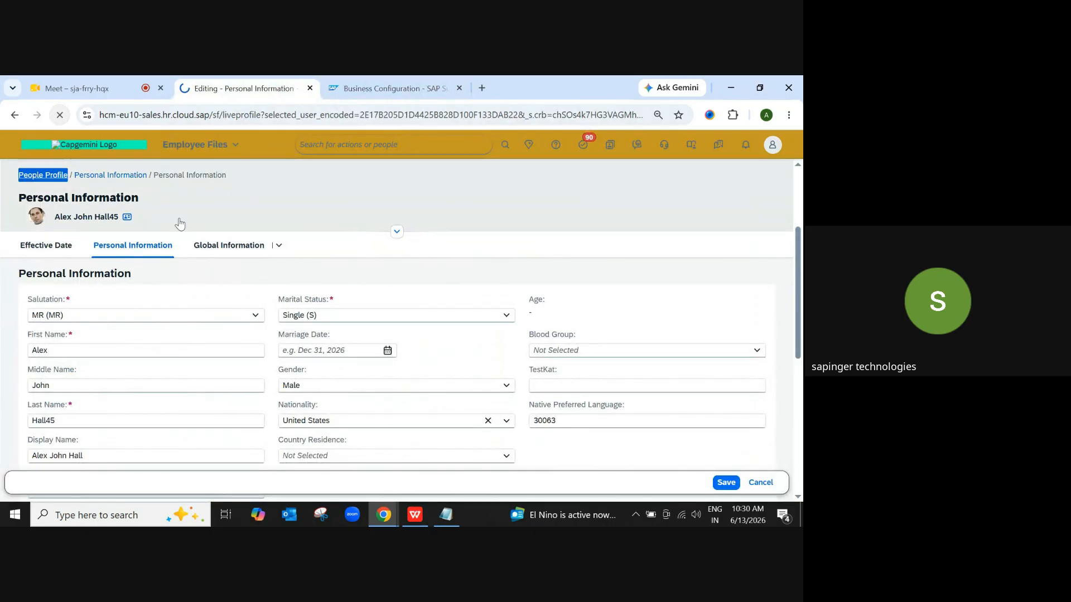
# Step: Review the Mandatory values of the personalInfo HRIS fields and compare them with the reloaded edit form
pyautogui.click(385, 89)
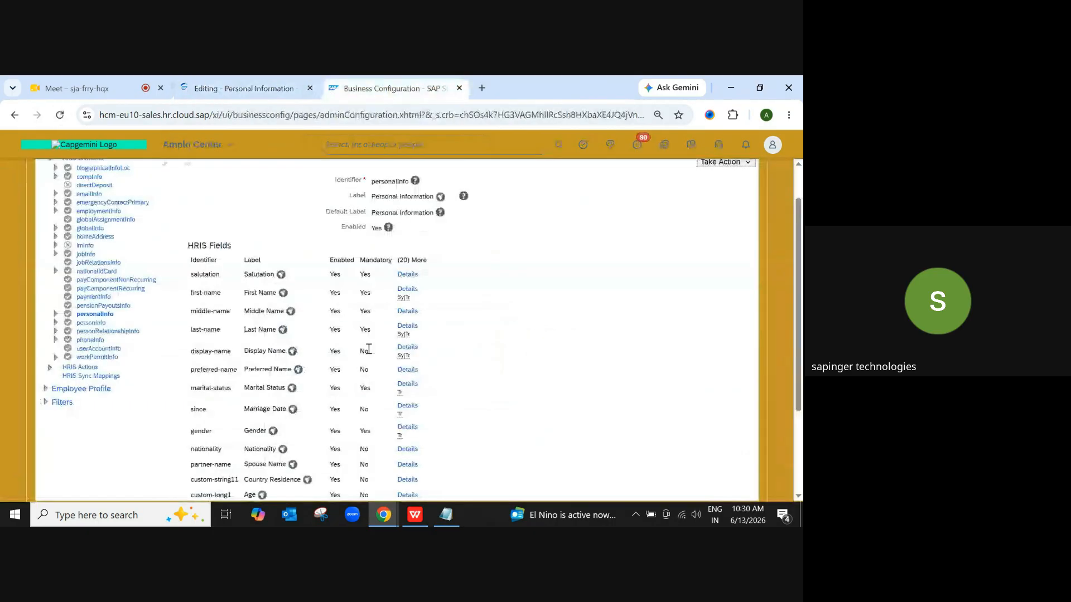
pyautogui.scroll(-3, 558, 418)
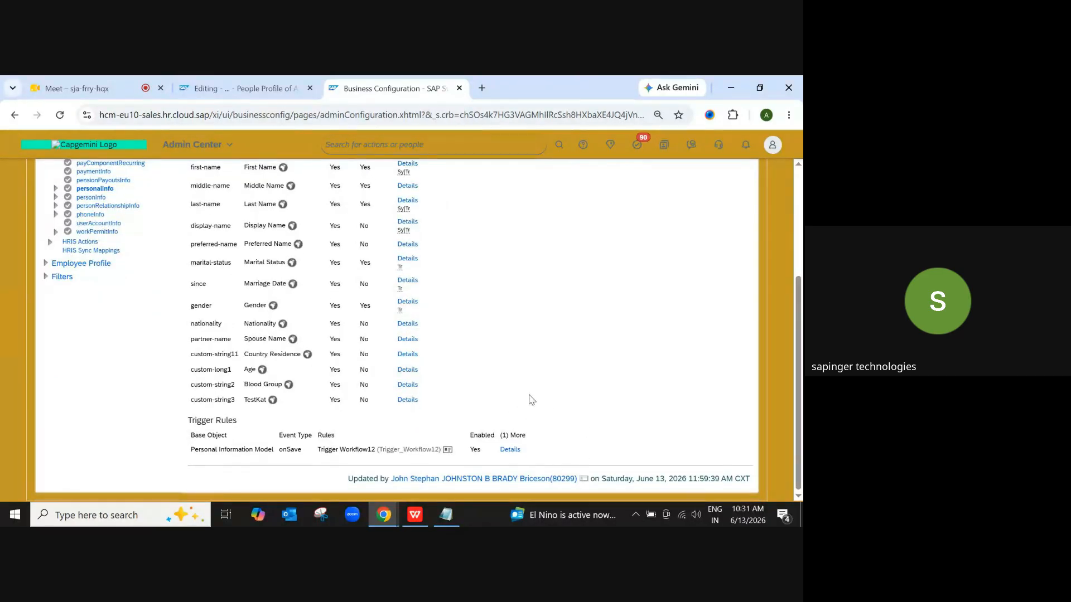
pyautogui.scroll(3, 510, 397)
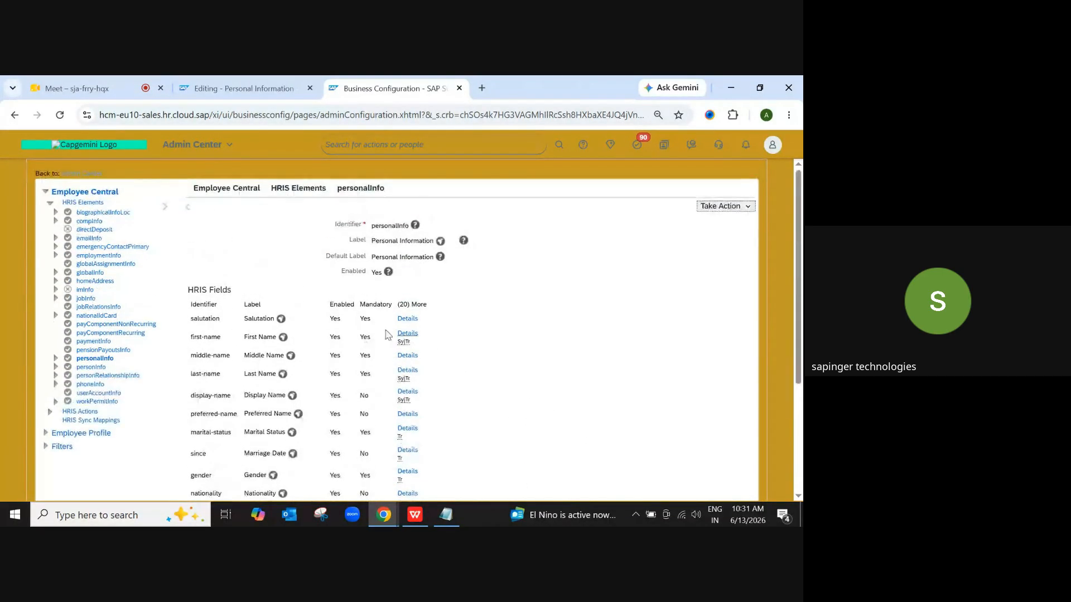
pyautogui.click(256, 86)
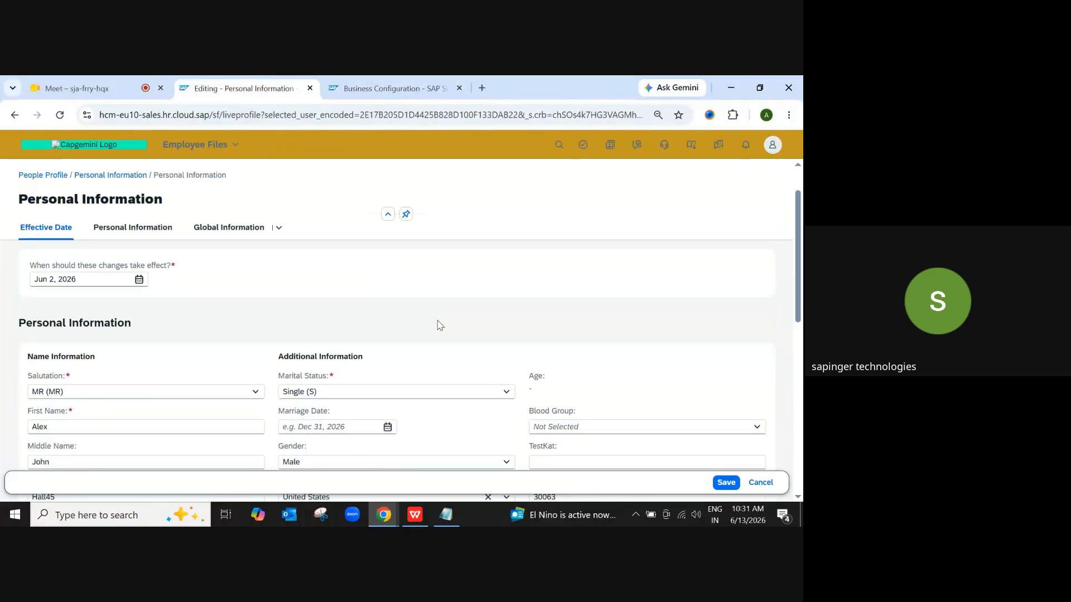
# Step: Start a correction of the personalInfo HRIS element and change the middle-name field's label to Other Name
pyautogui.click(390, 88)
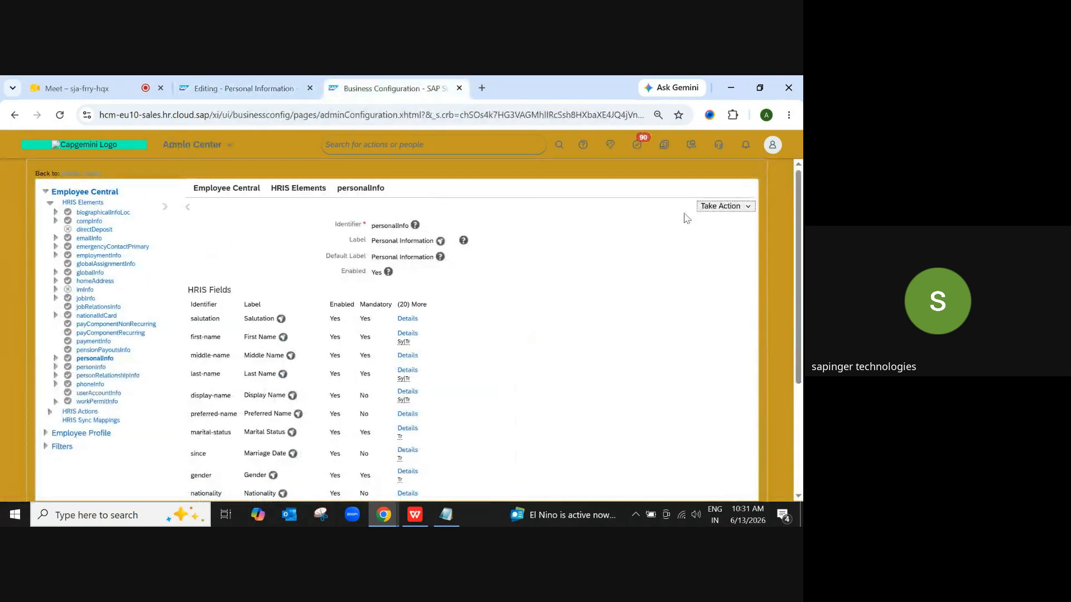
pyautogui.click(721, 206)
pyautogui.click(652, 220)
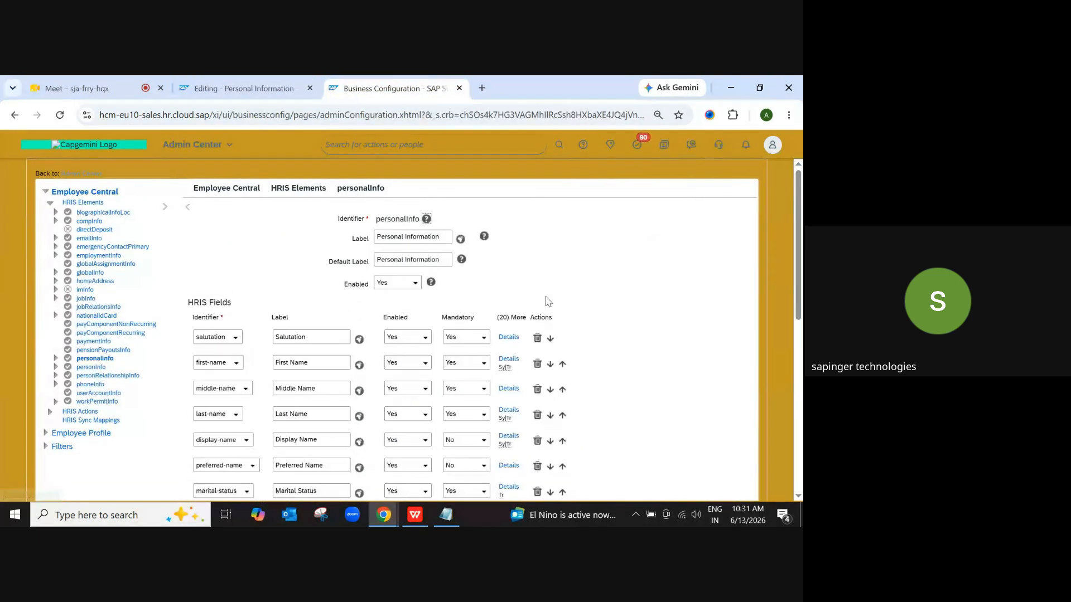
pyautogui.scroll(-1, 478, 300)
pyautogui.moveTo(320, 330); pyautogui.dragTo(266, 326)
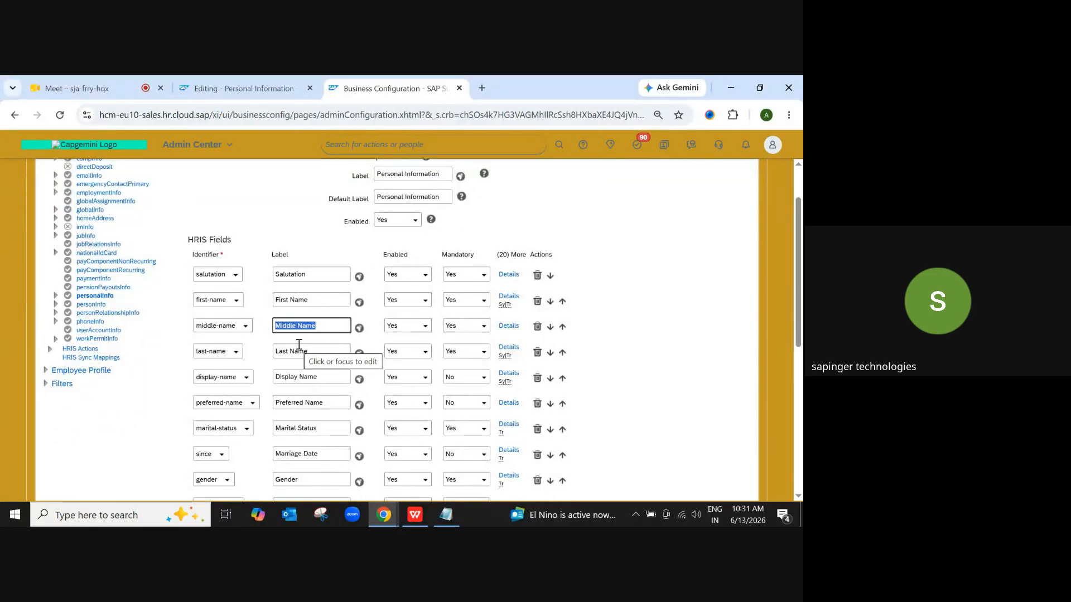
pyautogui.write('Other')
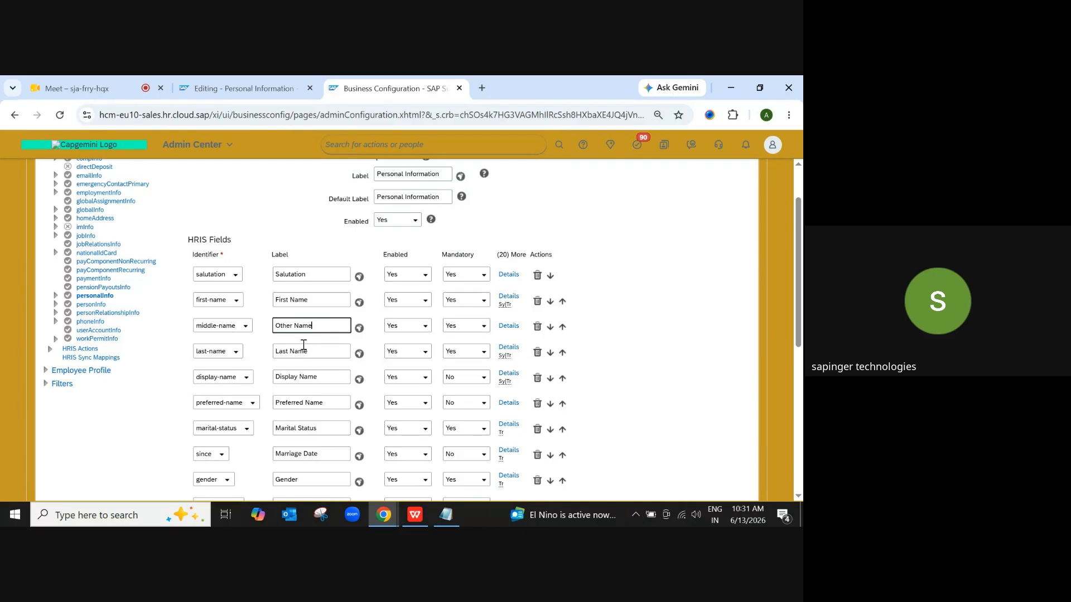
# Step: Compare the middle-name field's label in the employee's edit form with the one entered in the configuration
pyautogui.click(246, 88)
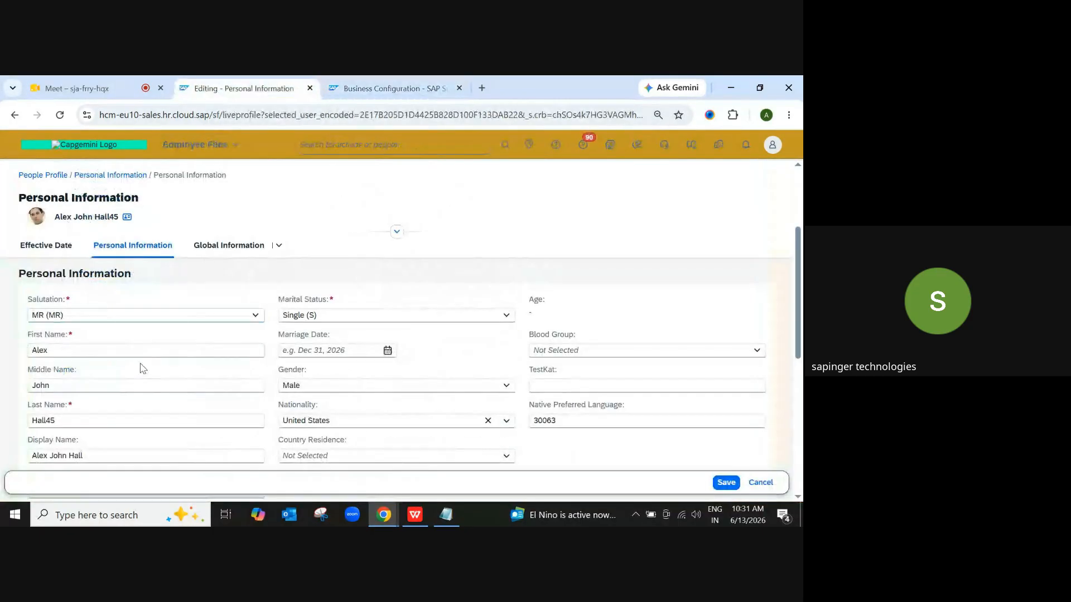
pyautogui.moveTo(28, 370); pyautogui.dragTo(72, 370)
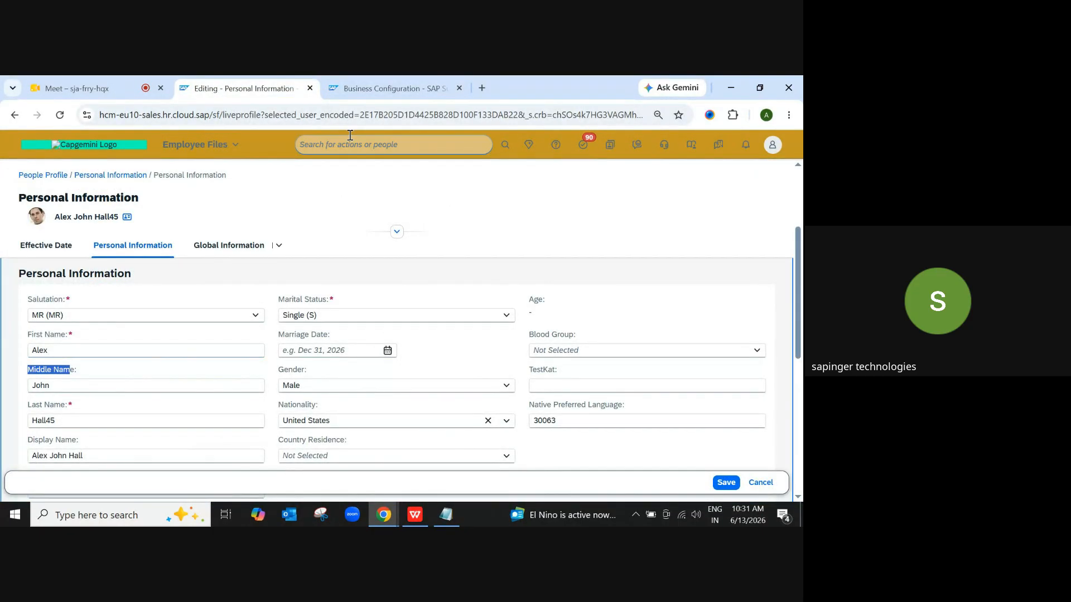
pyautogui.click(390, 89)
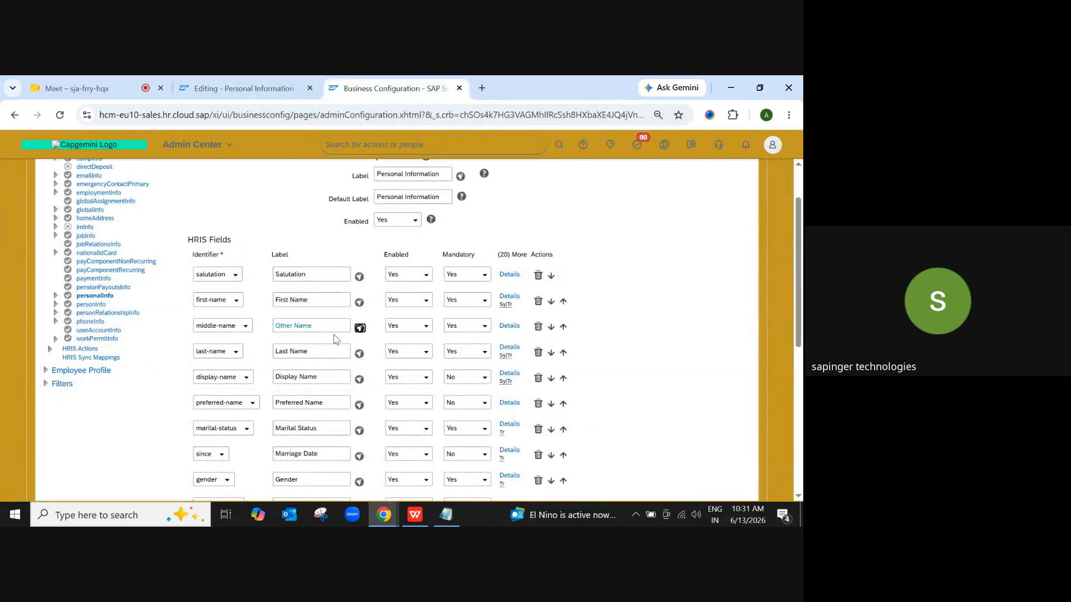
# Step: Save the personalInfo configuration and check the middle-name label in the HRIS fields list
pyautogui.scroll(-5, 669, 354)
pyautogui.scroll(4, 539, 329)
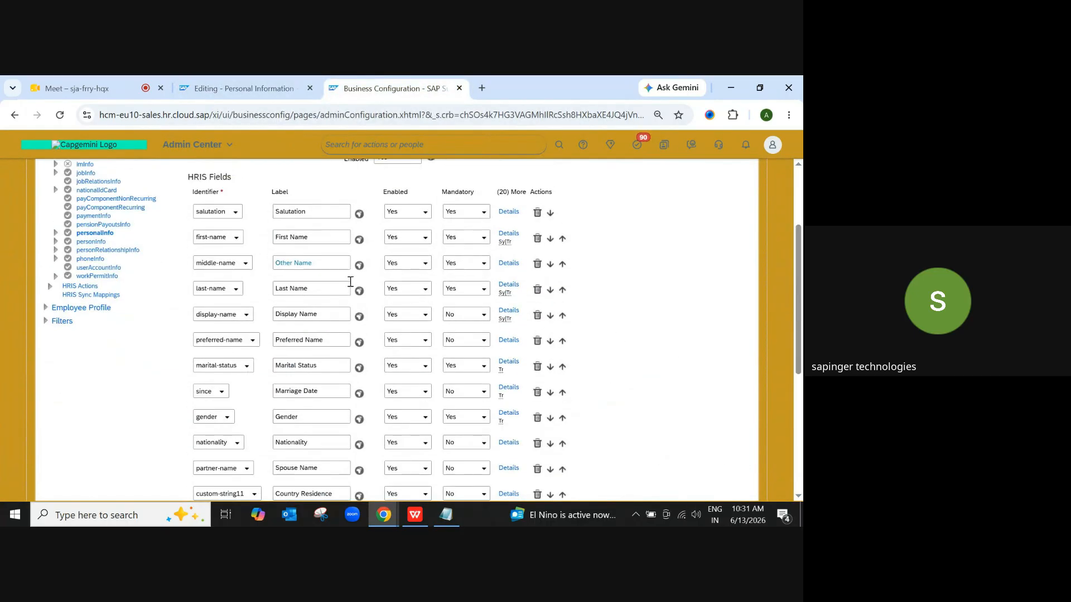
pyautogui.moveTo(324, 267); pyautogui.dragTo(283, 268)
pyautogui.click(648, 413)
pyautogui.scroll(-5, 651, 414)
pyautogui.click(696, 493)
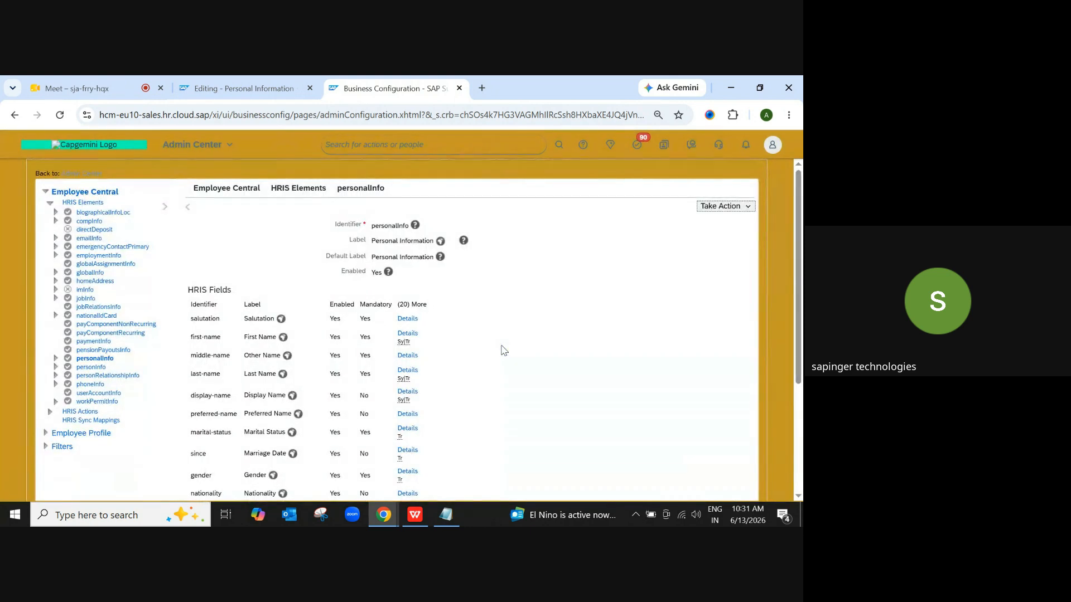
pyautogui.moveTo(249, 355); pyautogui.dragTo(285, 361)
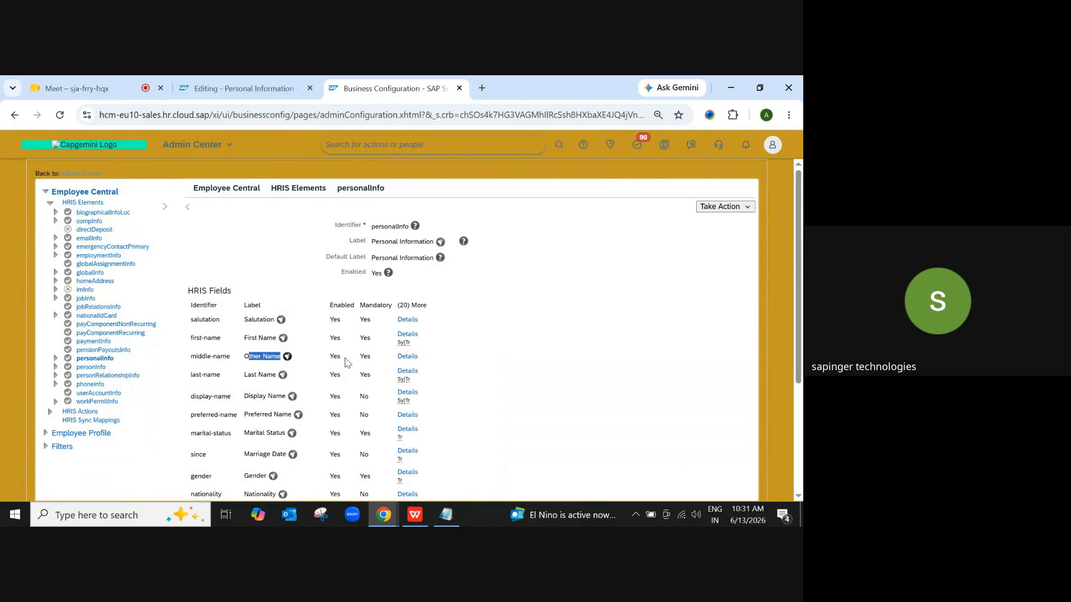
# Step: Return to the employee's Personal Information edit form and reload it to load the saved configuration
pyautogui.click(245, 88)
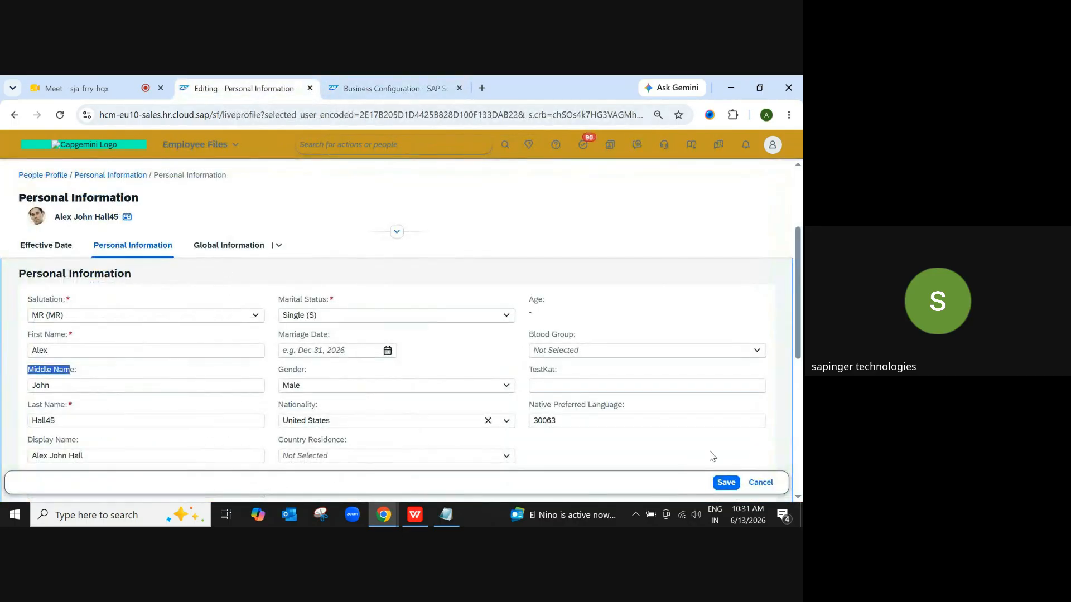
pyautogui.click(761, 483)
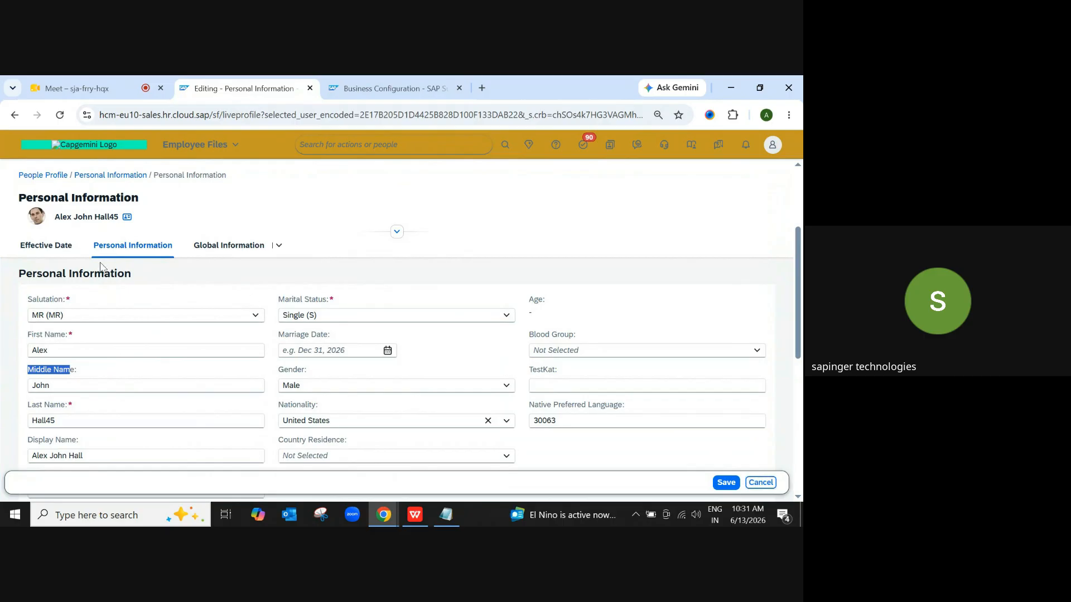
pyautogui.click(62, 119)
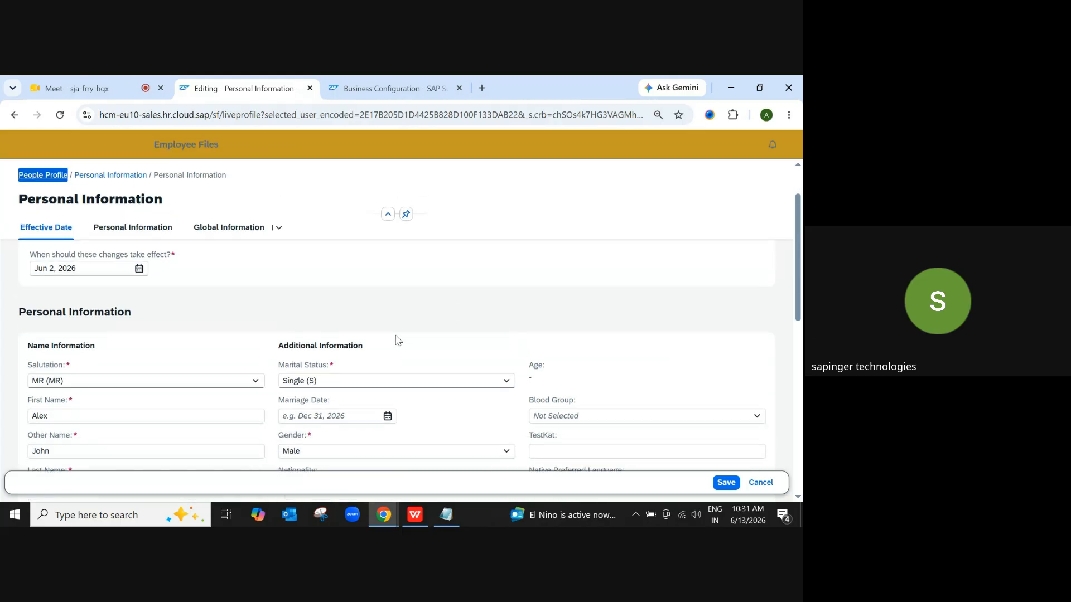
# Step: Examine the labels and mandatory markers of the Other Name and Gender fields in the employee's edit form
pyautogui.scroll(-3, 143, 403)
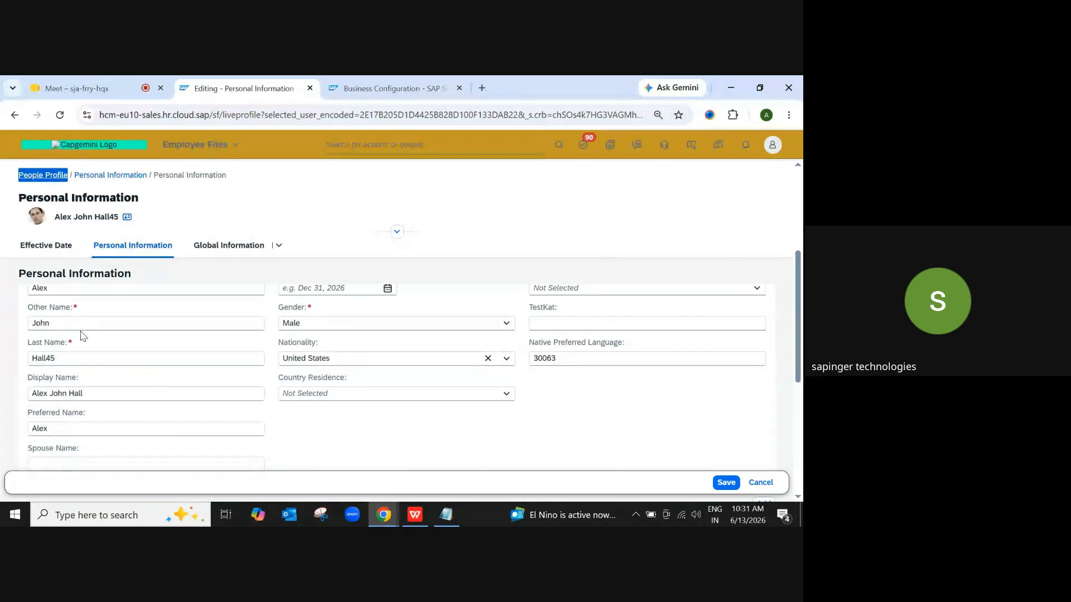
pyautogui.scroll(1, 88, 377)
pyautogui.moveTo(71, 370); pyautogui.dragTo(26, 373)
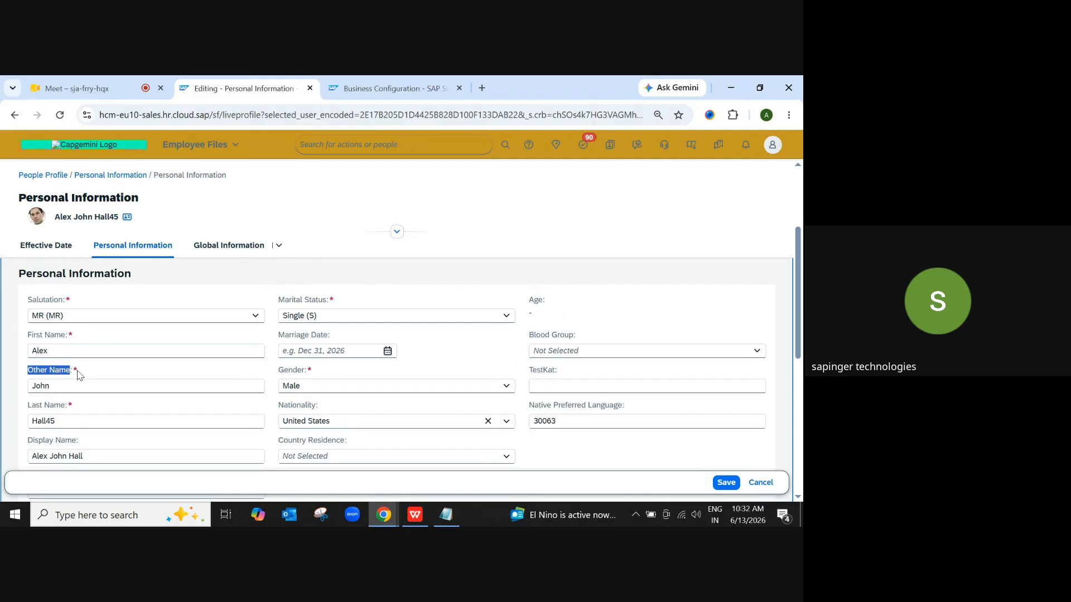
pyautogui.moveTo(72, 371); pyautogui.dragTo(34, 373)
pyautogui.moveTo(307, 371); pyautogui.dragTo(279, 376)
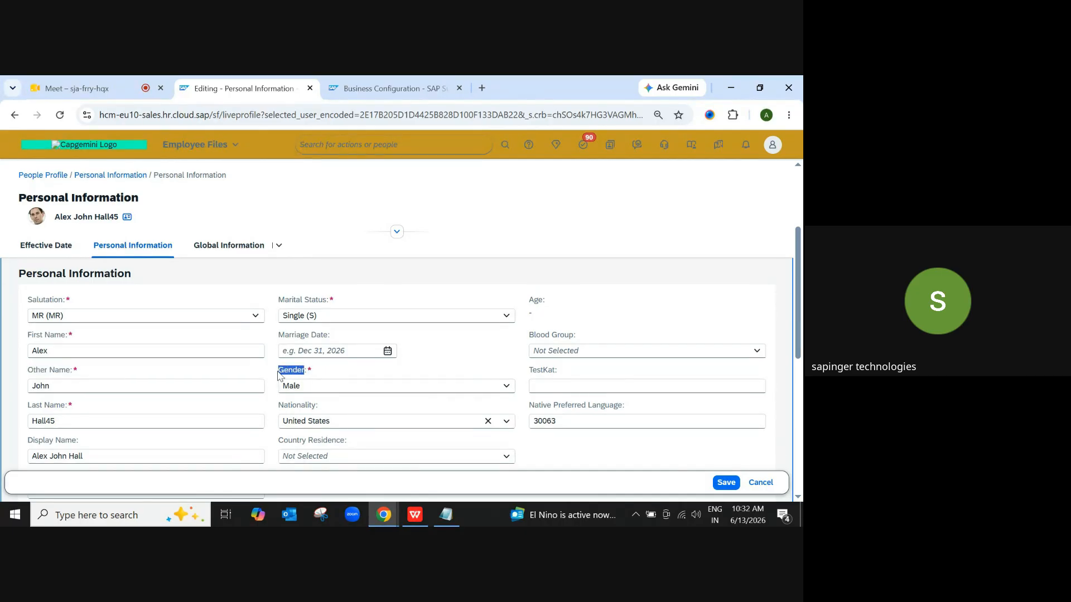
pyautogui.click(308, 370)
pyautogui.moveTo(71, 370); pyautogui.dragTo(30, 371)
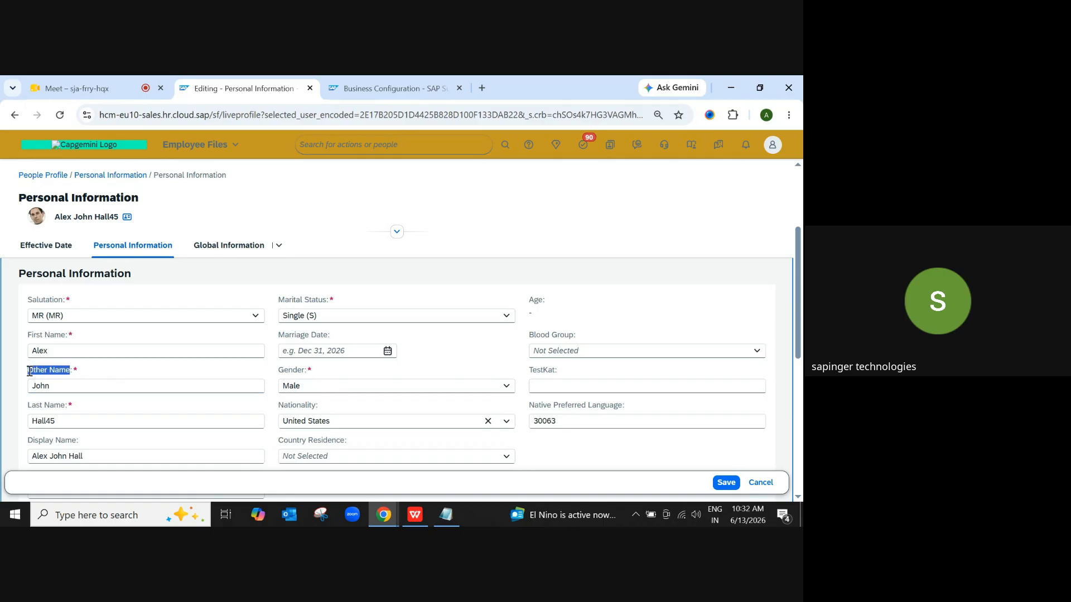
pyautogui.click(89, 379)
# Step: Open the personalInfo configuration for correction and reset the middle-name field's label to Middle Name
pyautogui.click(390, 88)
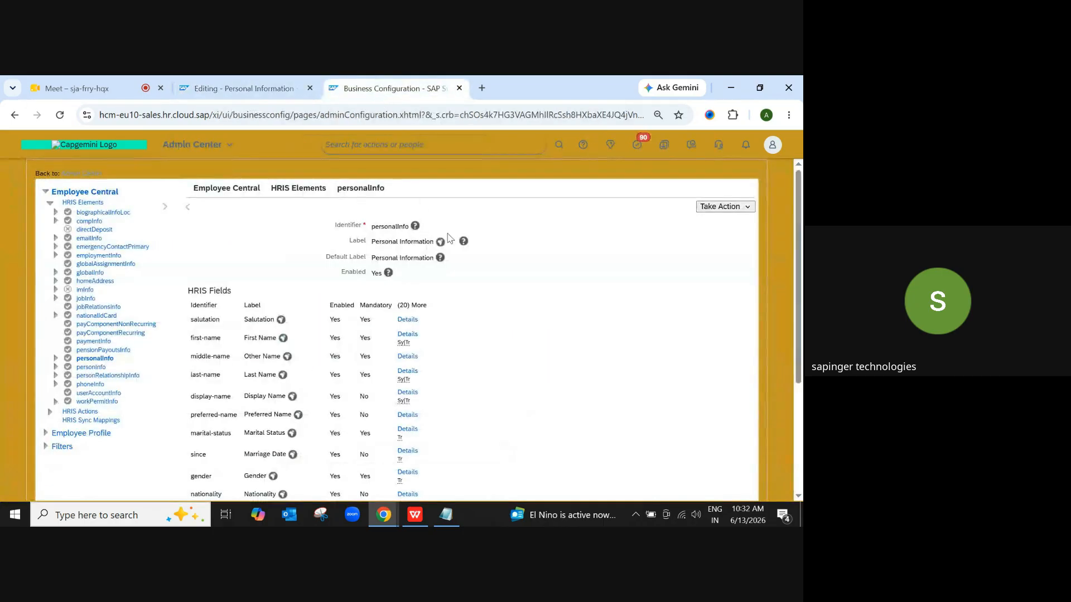
pyautogui.click(719, 207)
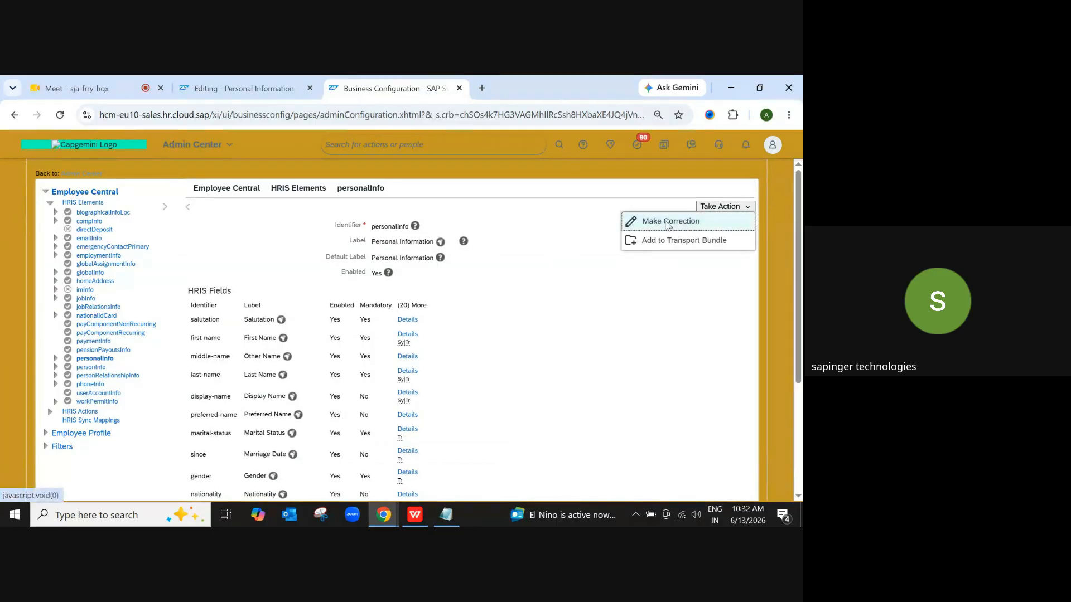
pyautogui.click(681, 221)
pyautogui.scroll(-2, 325, 410)
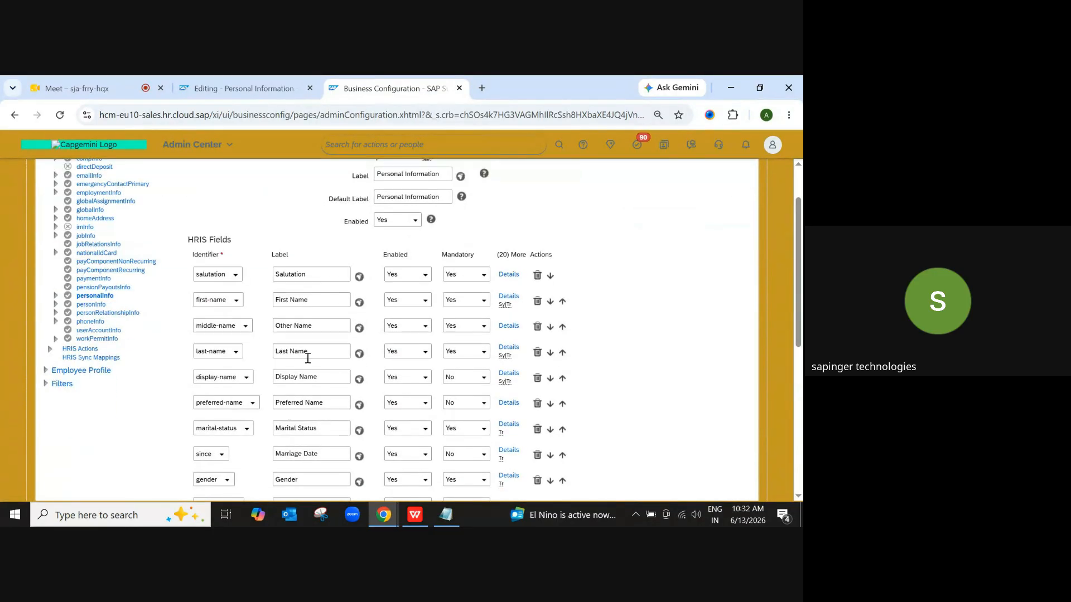
pyautogui.moveTo(292, 326); pyautogui.dragTo(262, 324)
pyautogui.press('BackSpace')
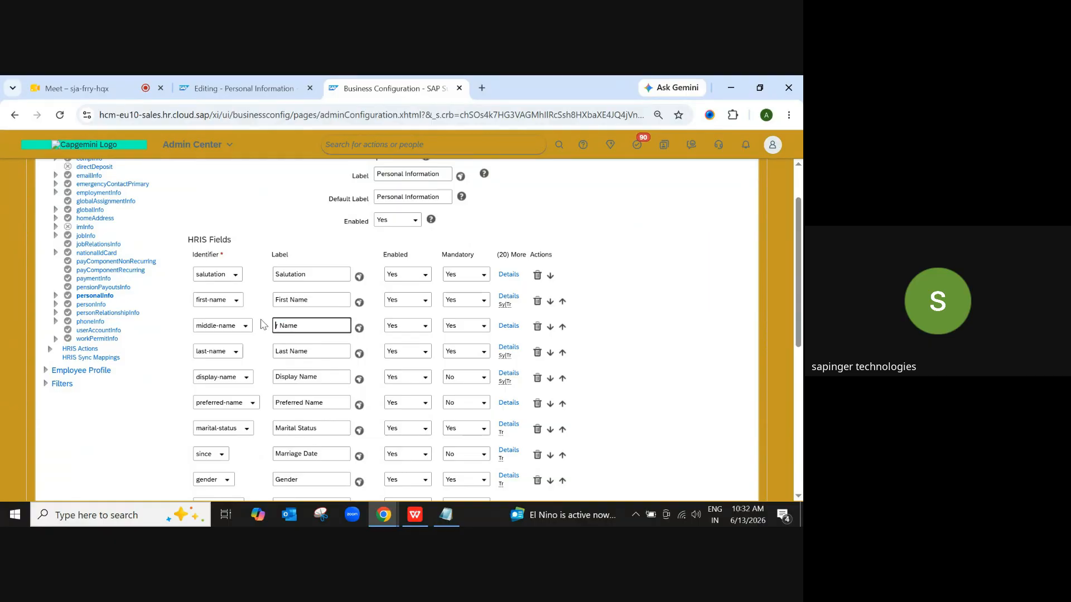
pyautogui.press('Delete')
pyautogui.press('Tab')
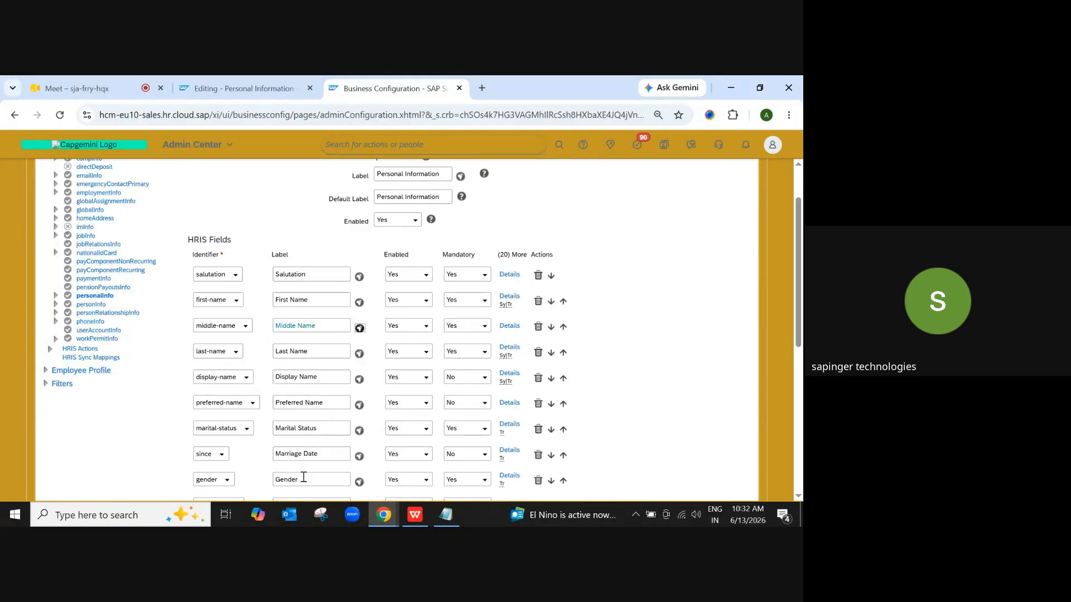
# Step: Check the Gender field's position in the employee's form and move gender directly below last-name in the HRIS fields list
pyautogui.click(262, 90)
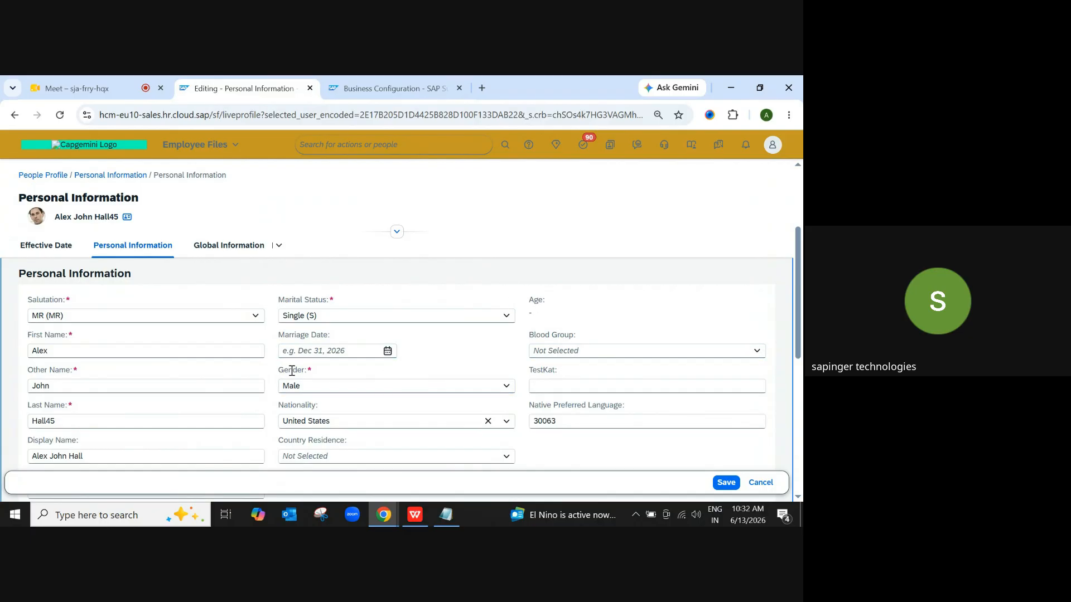
pyautogui.click(348, 82)
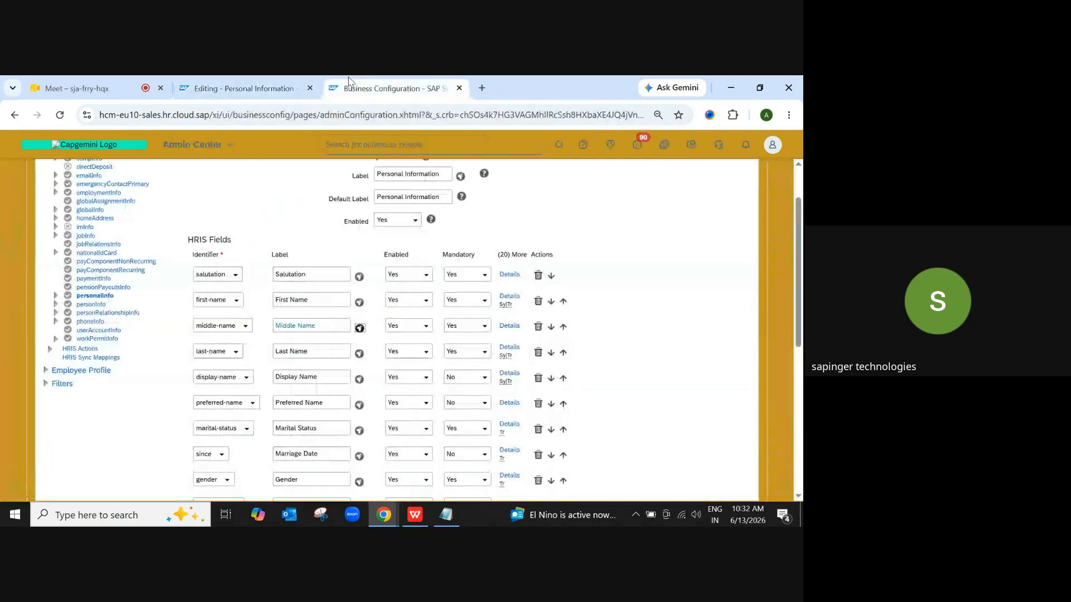
pyautogui.click(563, 482)
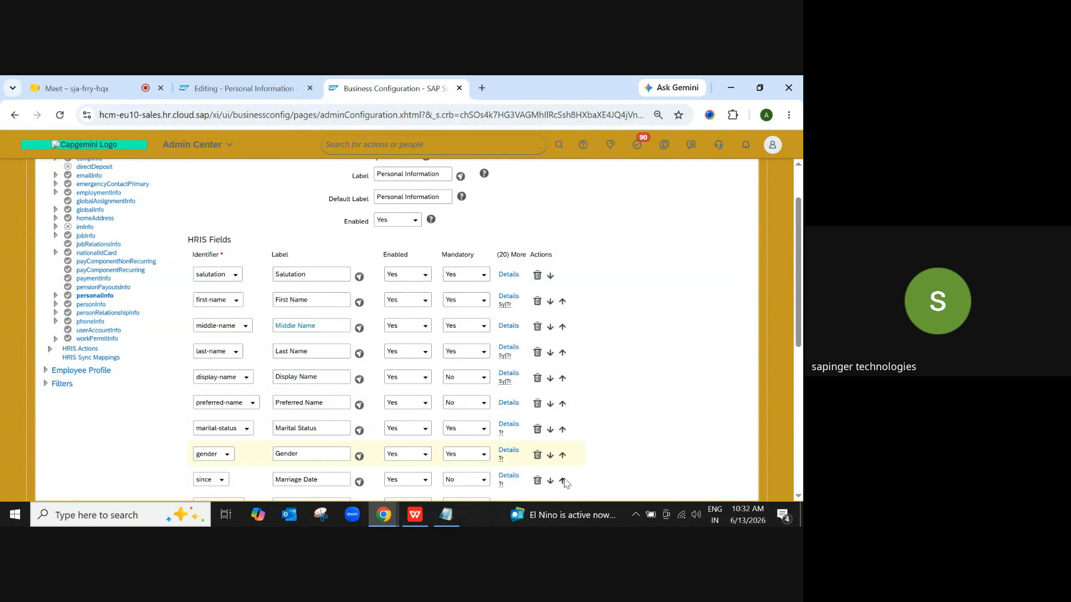
pyautogui.click(562, 430)
pyautogui.click(564, 404)
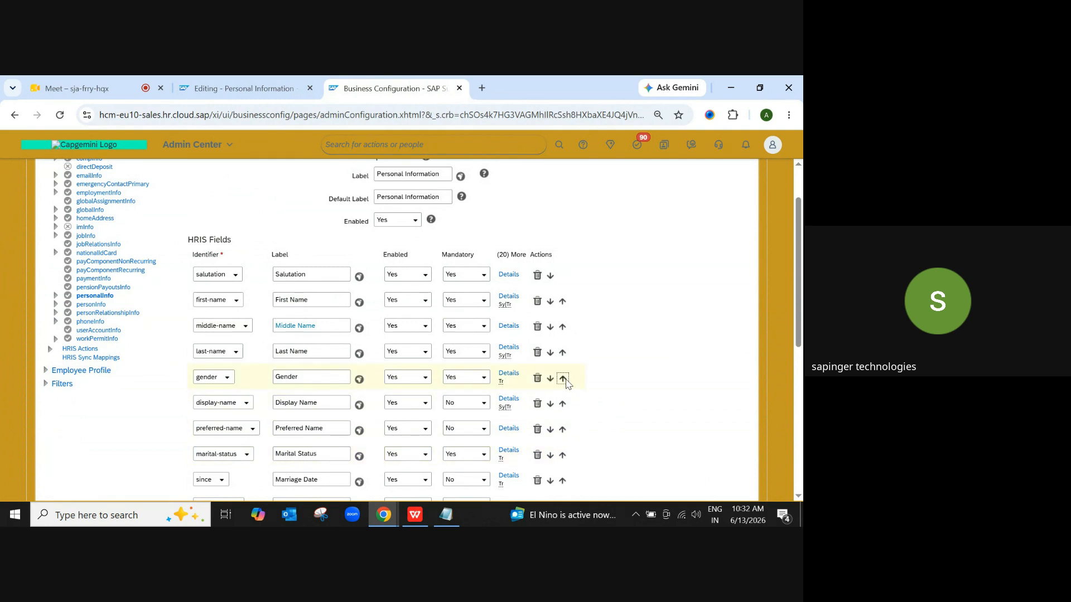
pyautogui.click(562, 378)
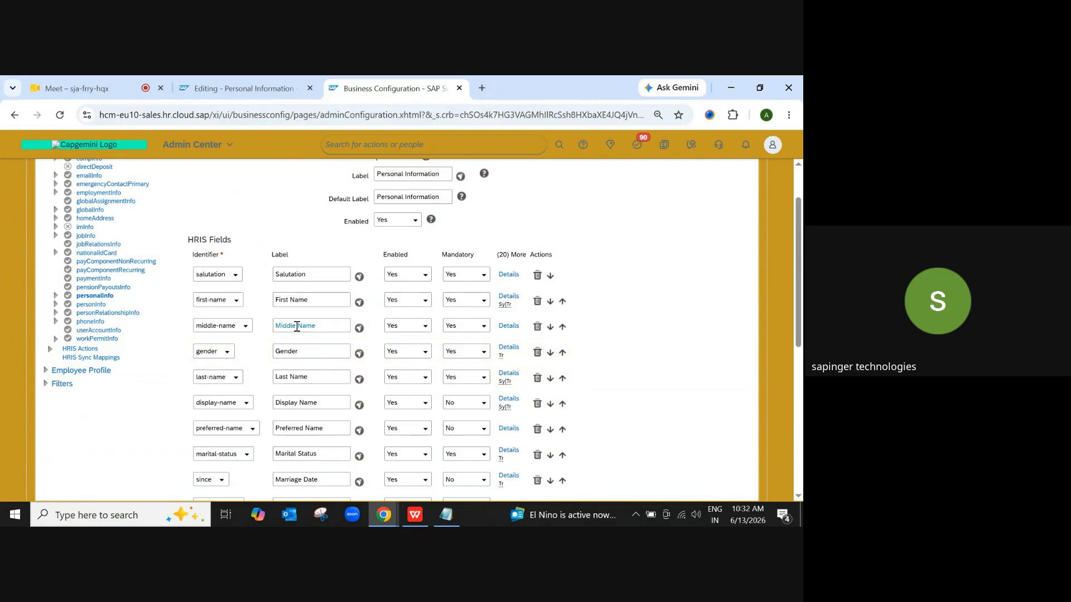
pyautogui.click(562, 380)
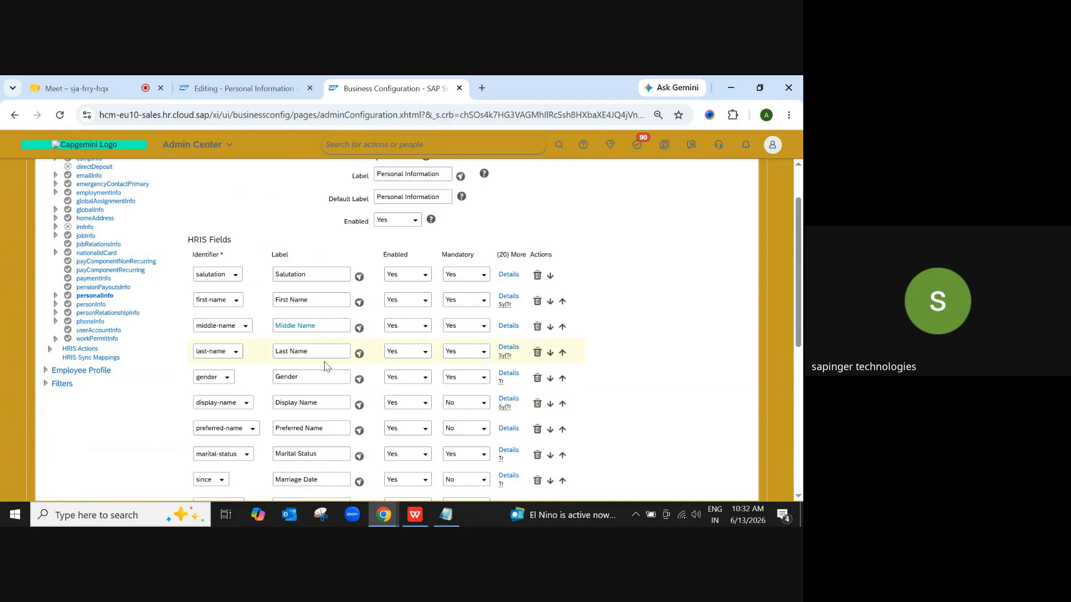
pyautogui.click(562, 456)
pyautogui.click(567, 461)
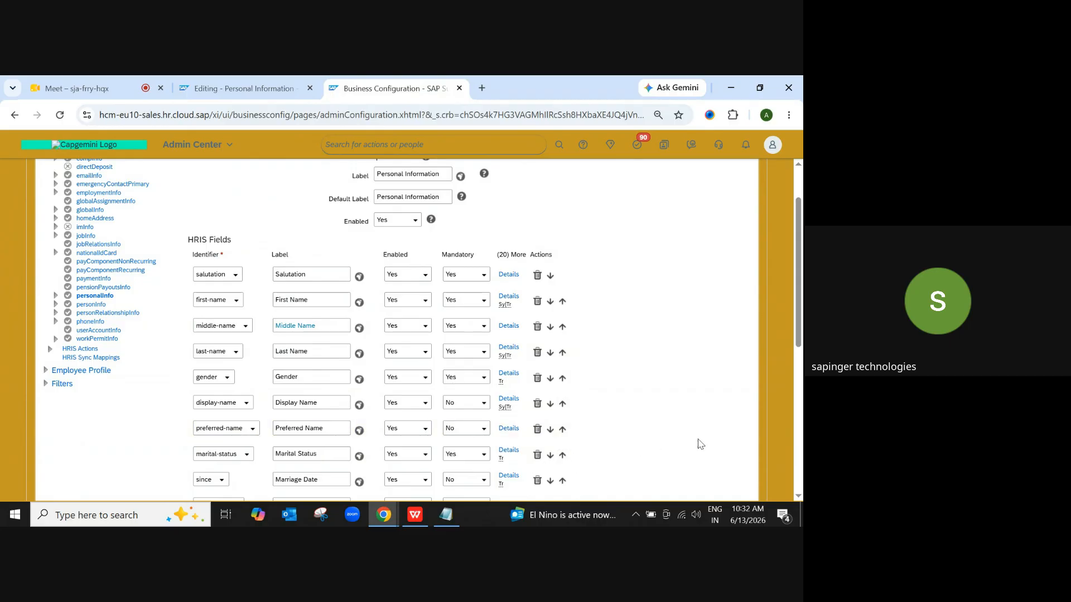
# Step: Save the personalInfo configuration and return to the employee's Personal Information edit form
pyautogui.scroll(-10, 699, 449)
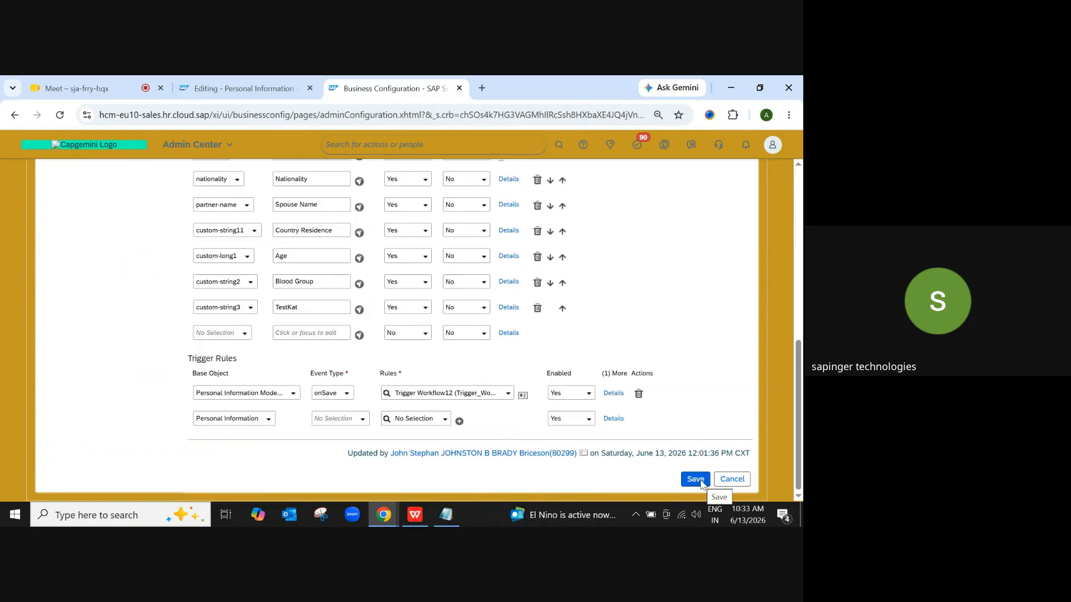
pyautogui.click(701, 482)
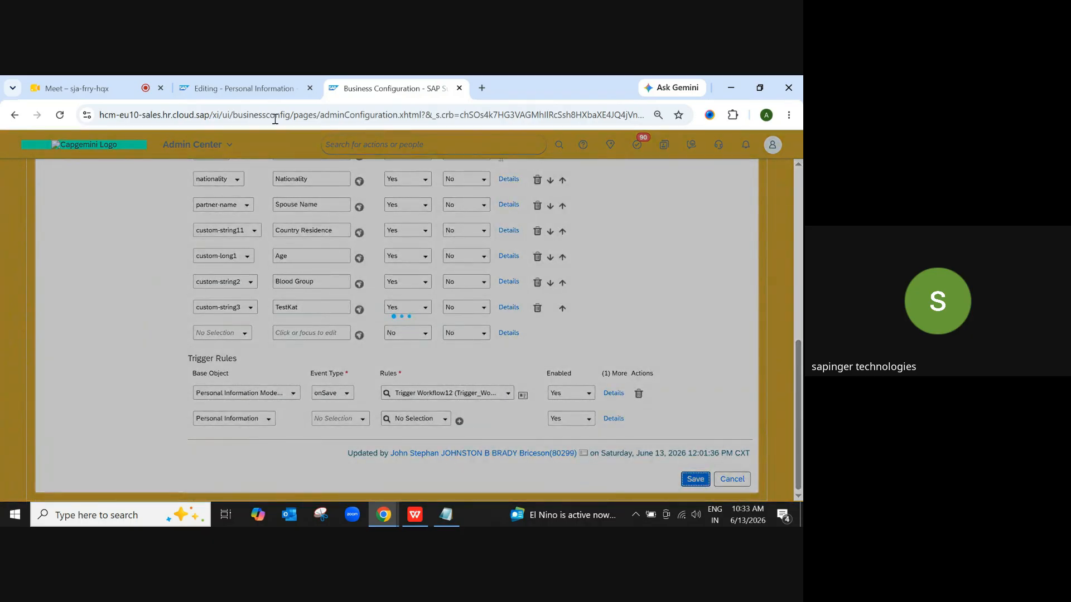
pyautogui.click(240, 89)
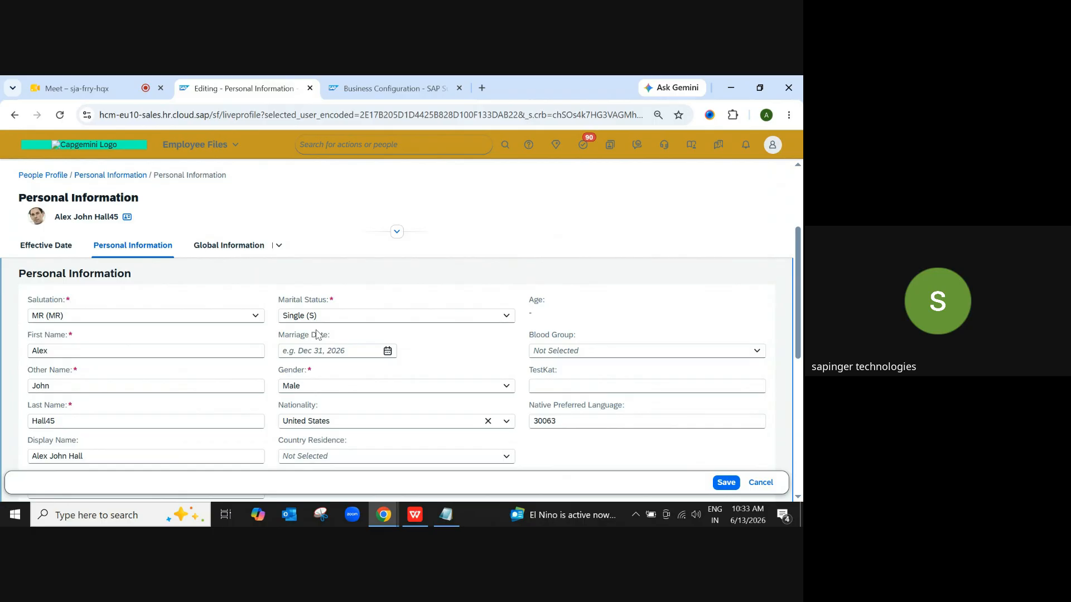
pyautogui.click(324, 205)
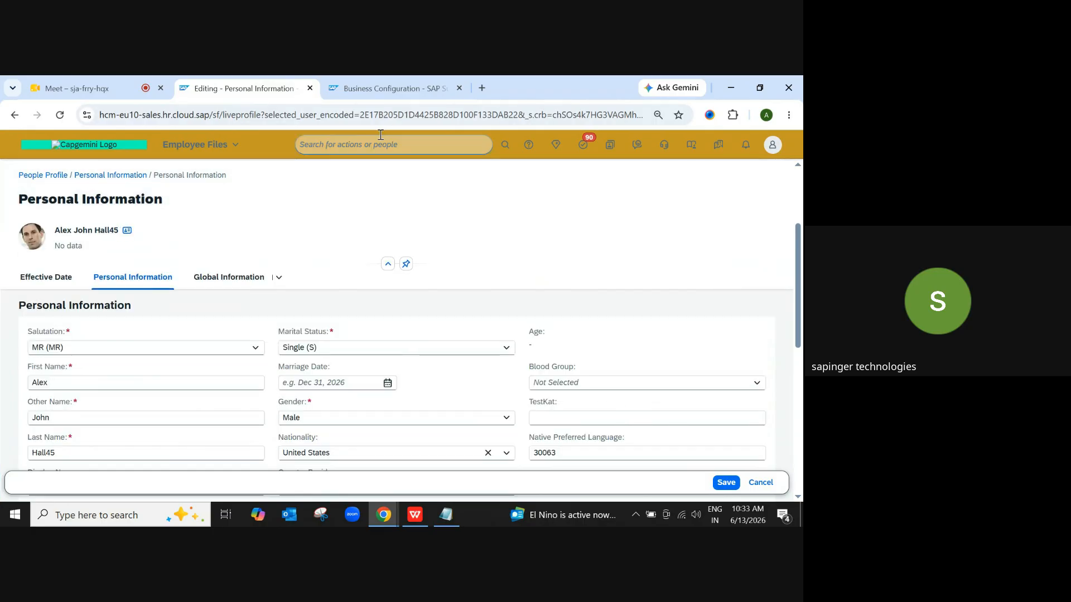
# Step: Switch to the Google Meet call and look through the list of people in the meeting
pyautogui.click(84, 88)
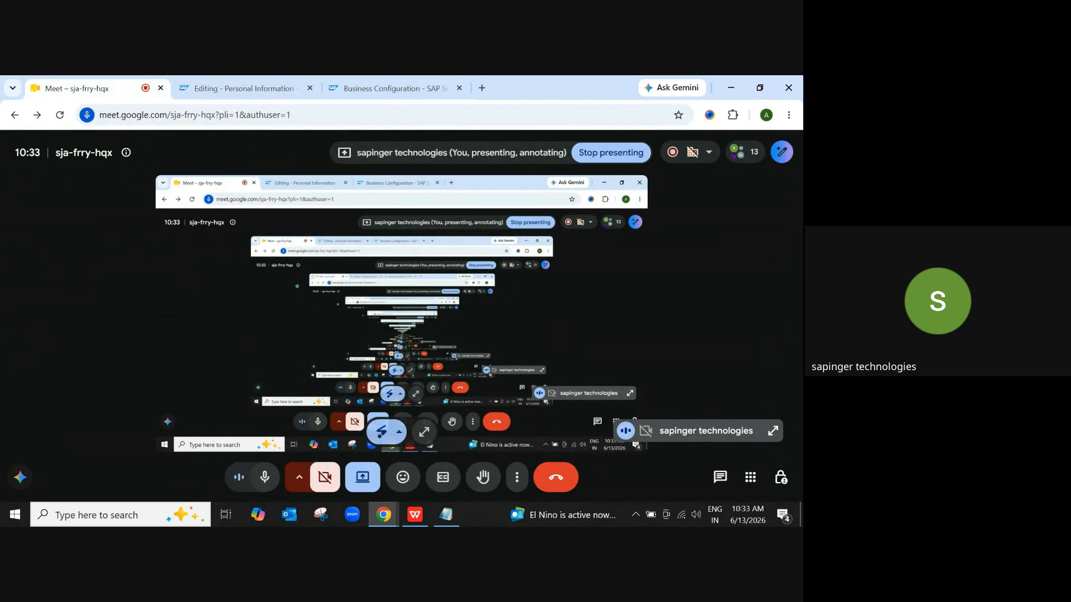
pyautogui.click(368, 478)
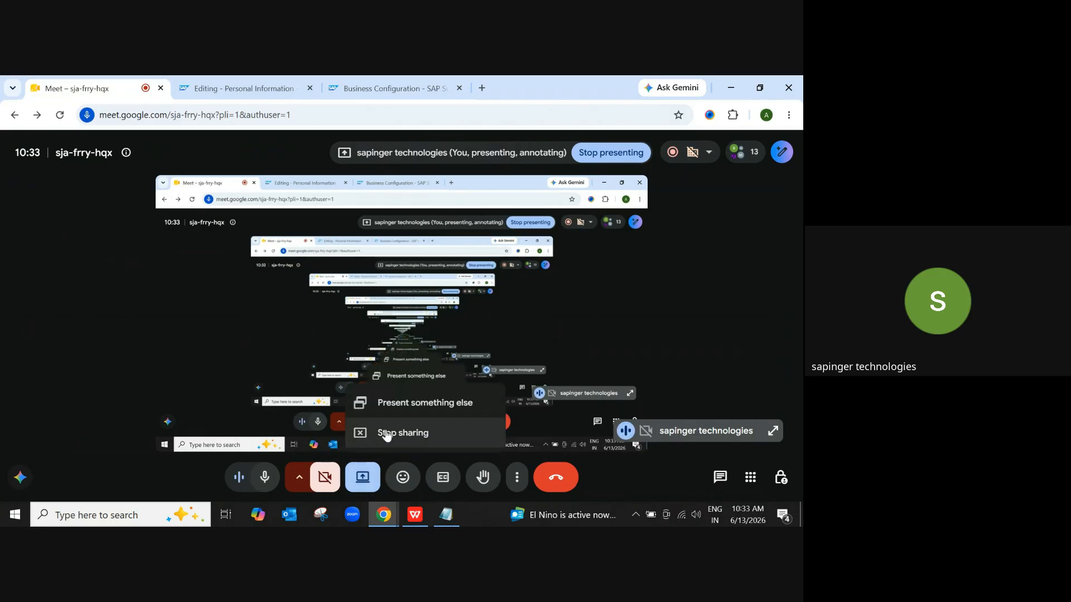
pyautogui.press('Escape')
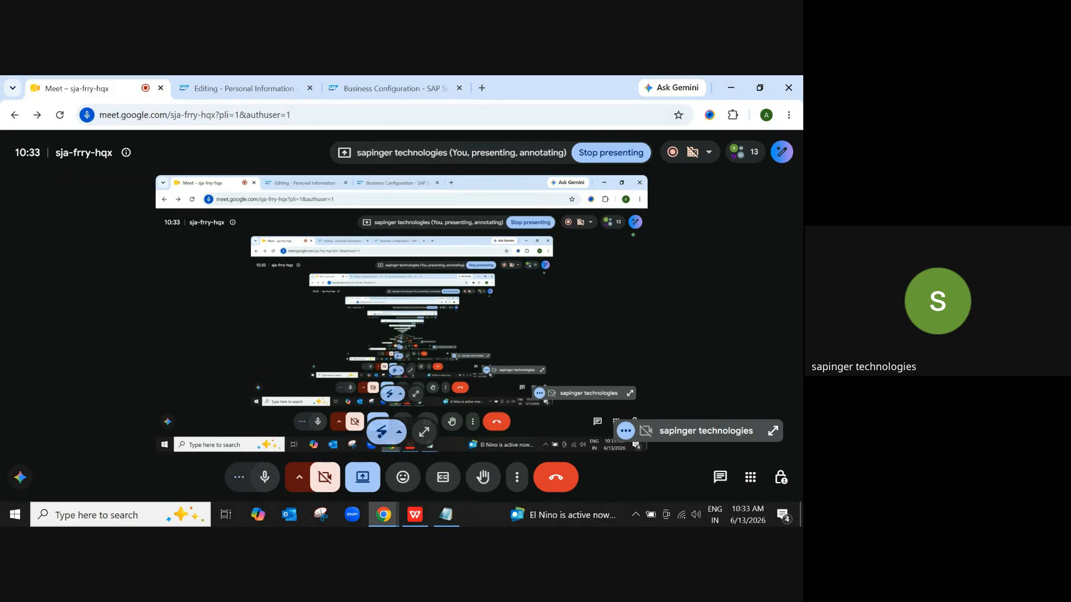
pyautogui.click(744, 152)
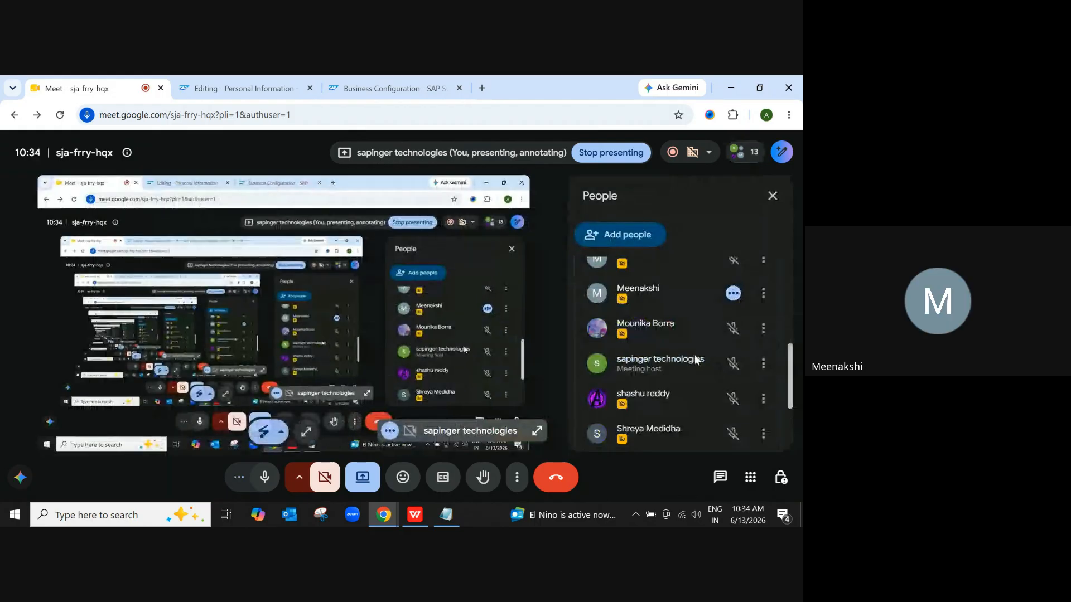
pyautogui.scroll(-2, 694, 358)
pyautogui.scroll(-1, 693, 355)
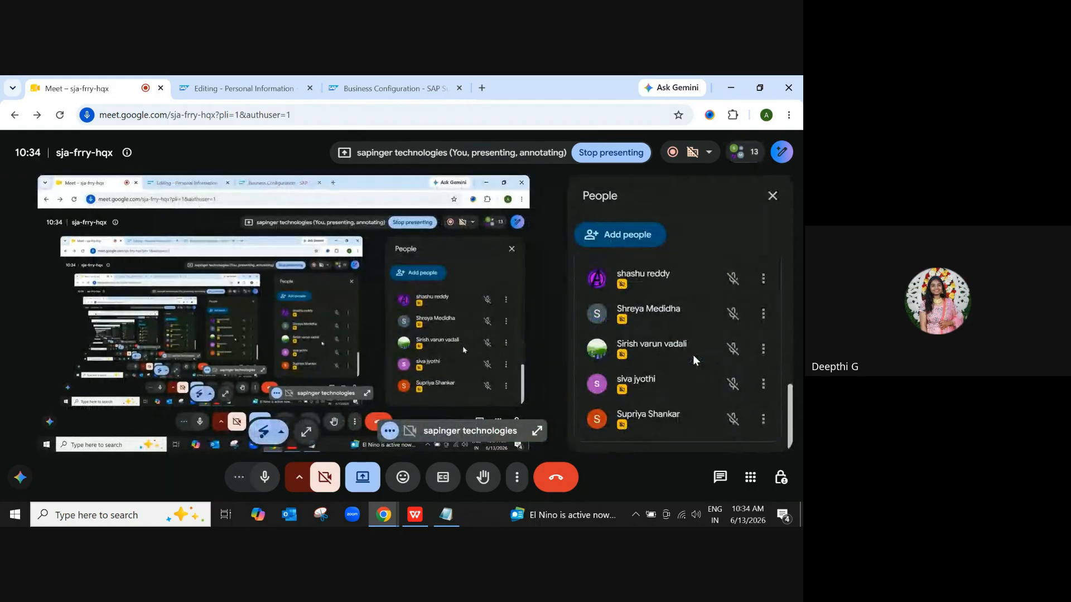
pyautogui.scroll(4, 693, 355)
pyautogui.scroll(4, 692, 355)
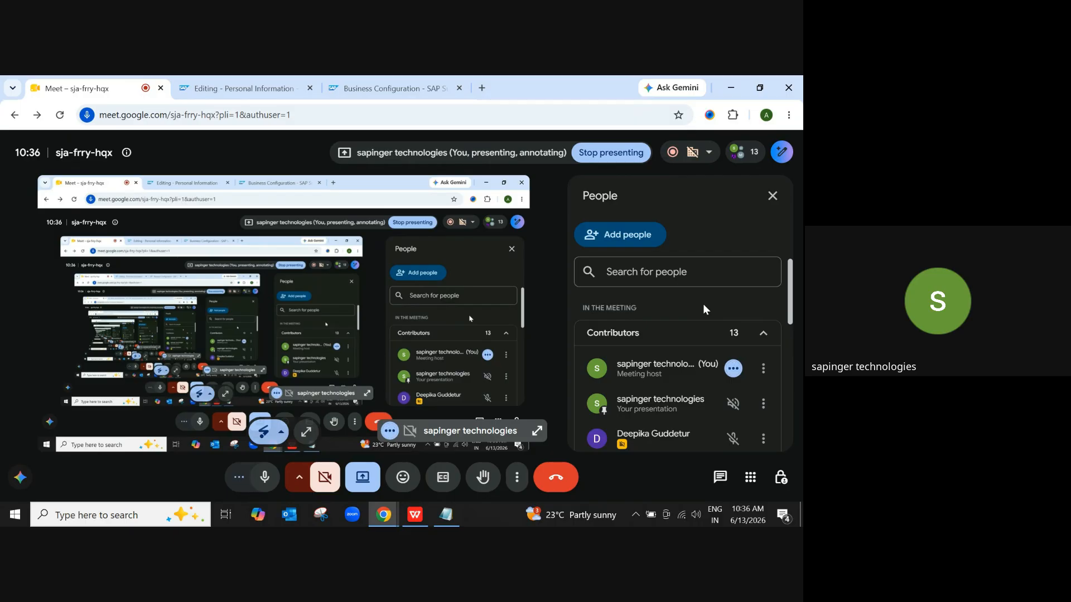
pyautogui.scroll(-1, 706, 310)
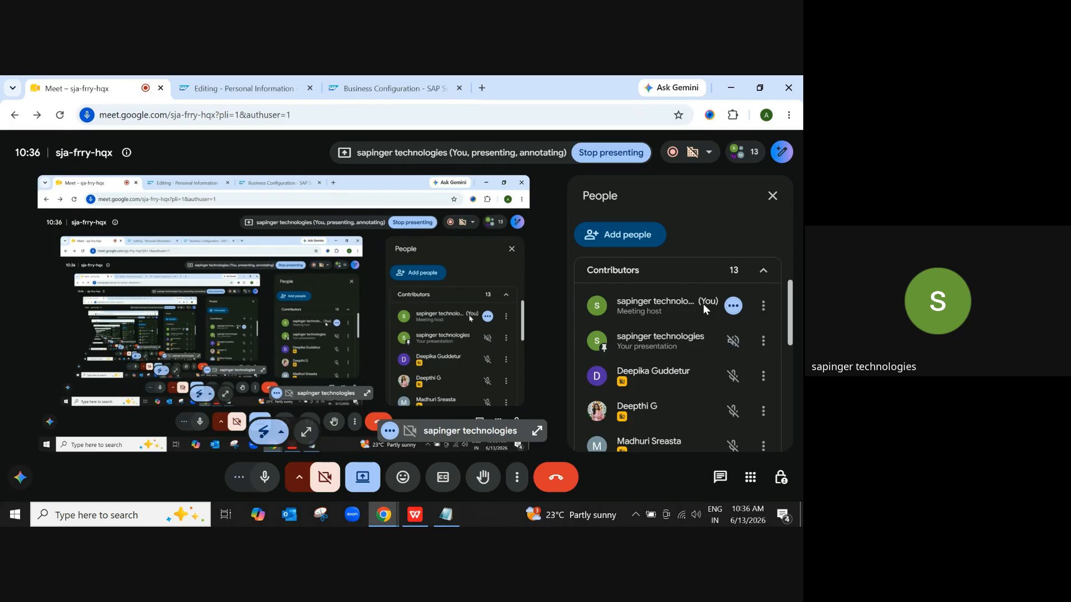
pyautogui.scroll(-3, 706, 310)
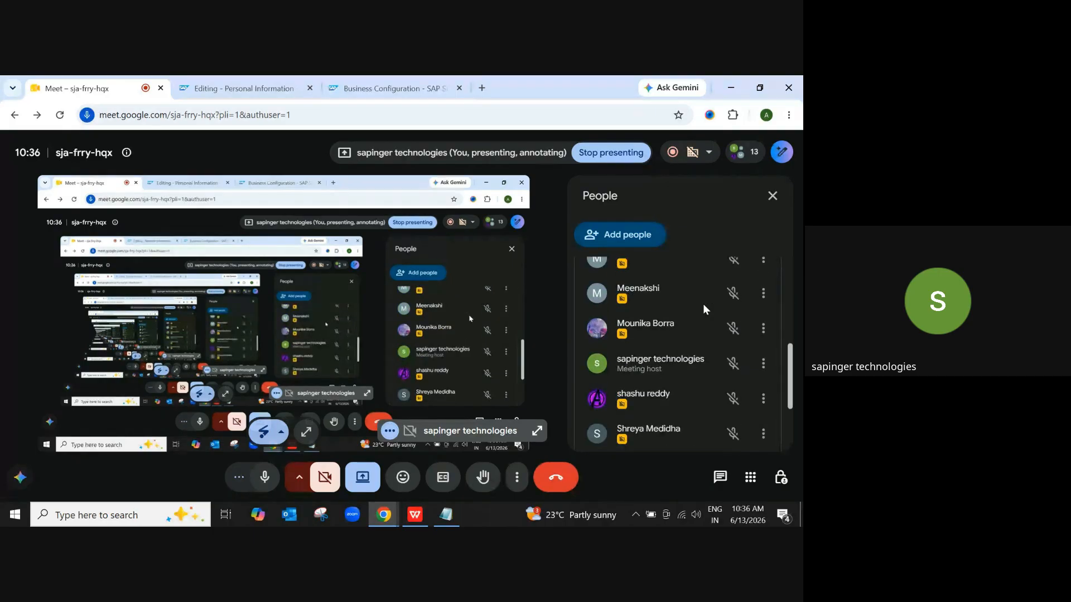
pyautogui.scroll(-2, 706, 310)
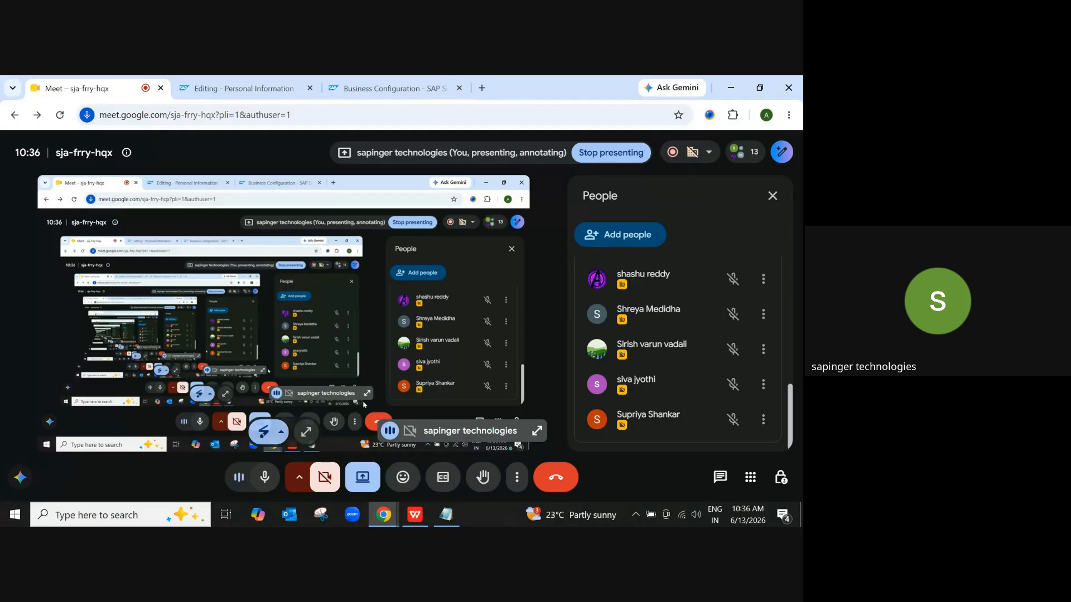
# Step: Open the recording controls of the meeting
pyautogui.click(516, 480)
pyautogui.click(575, 180)
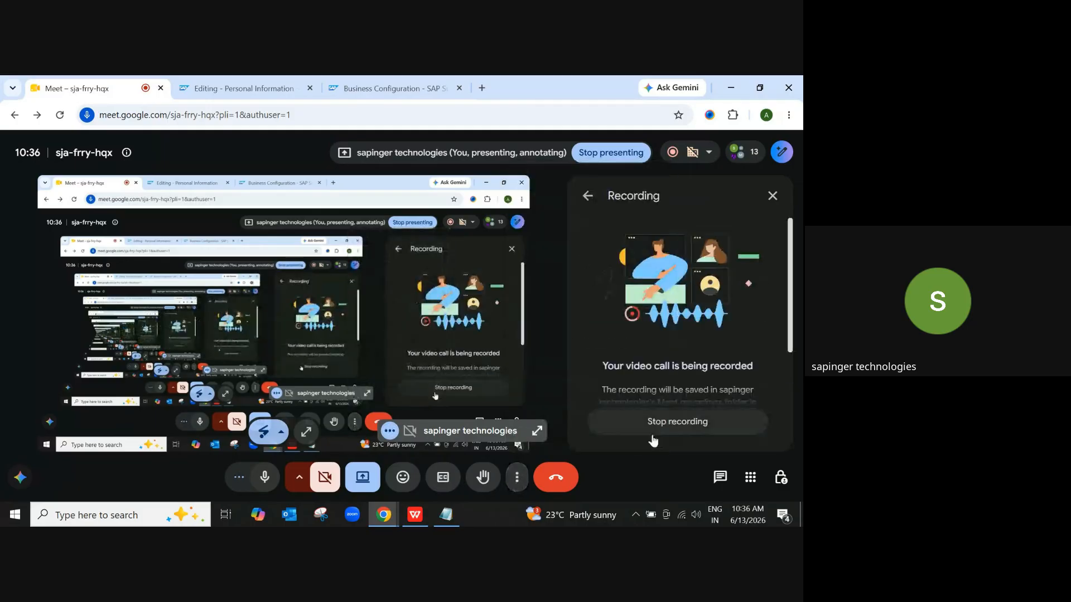